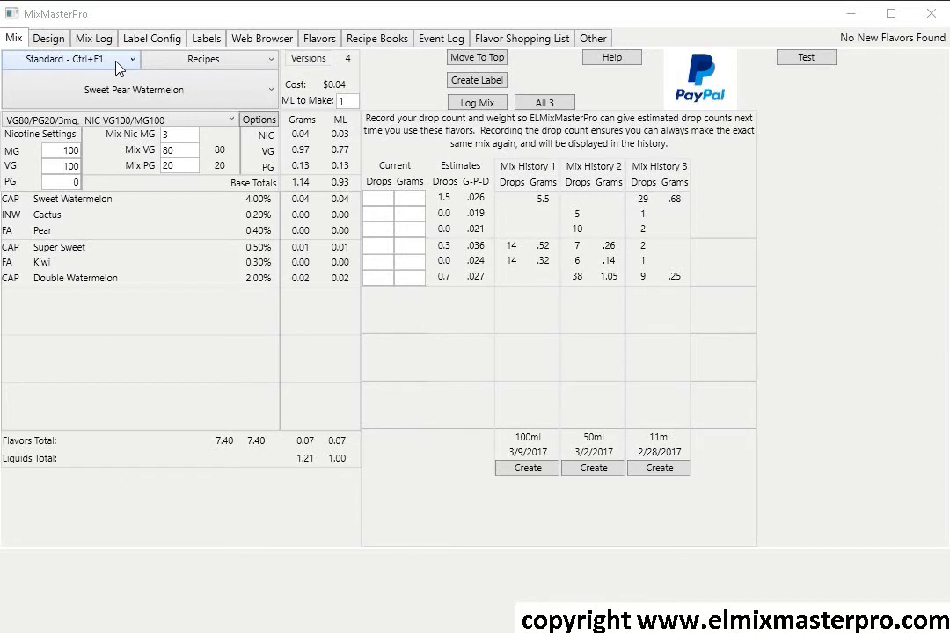
# Look through the available mix layouts and the list of recipe books without changing either choice.
pyautogui.click(119, 69)
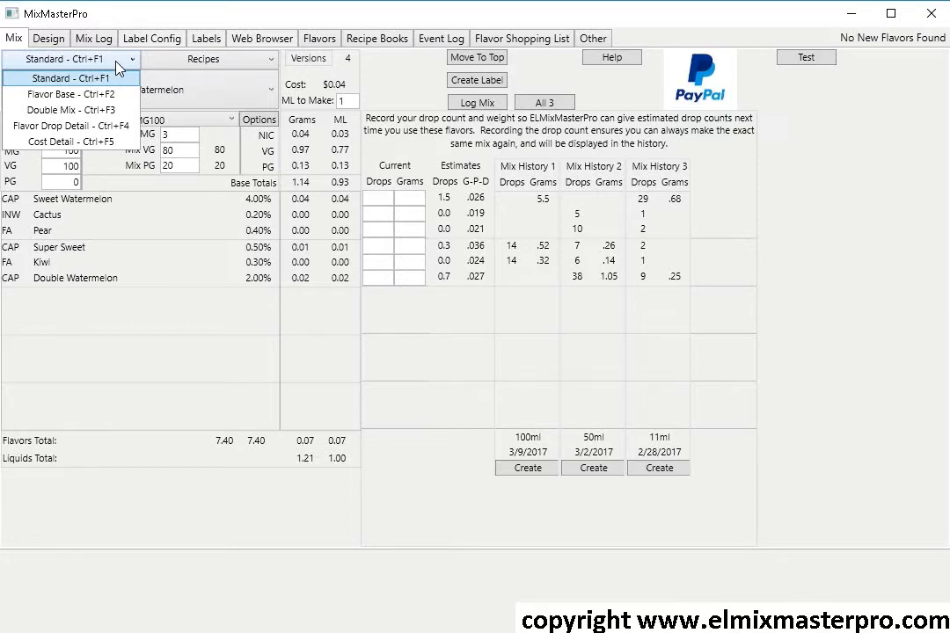
pyautogui.click(116, 64)
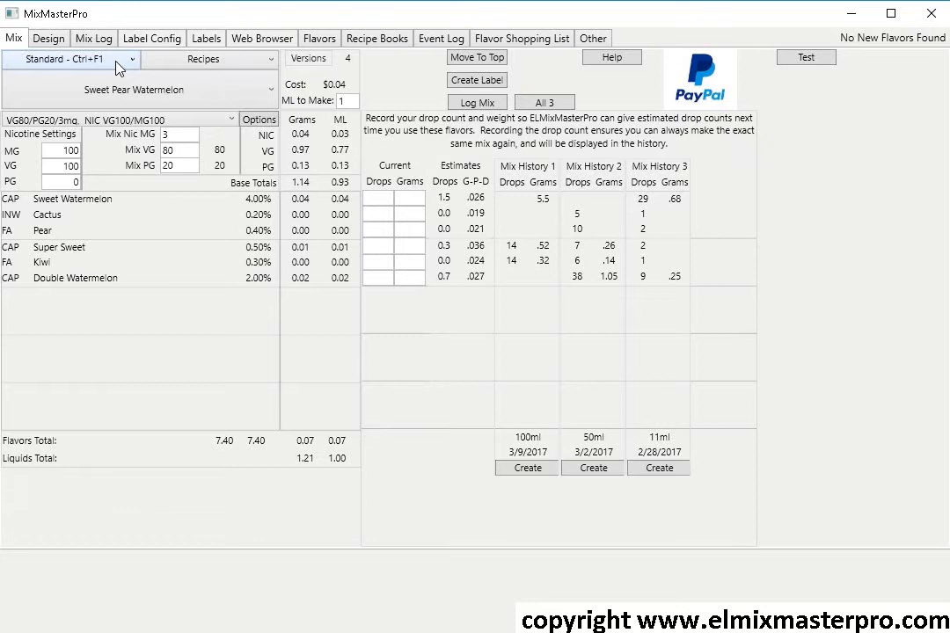
pyautogui.click(225, 68)
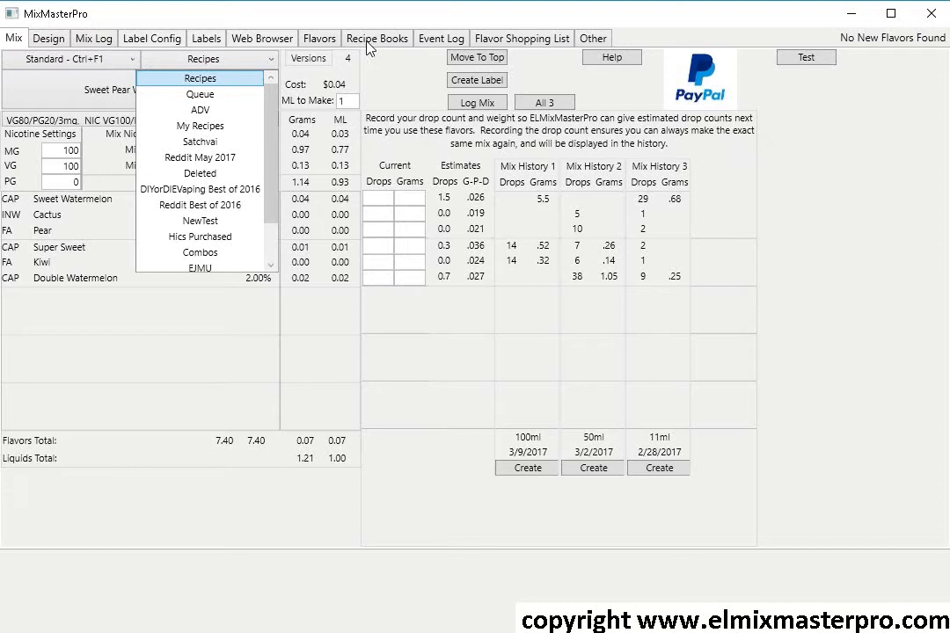
pyautogui.click(389, 82)
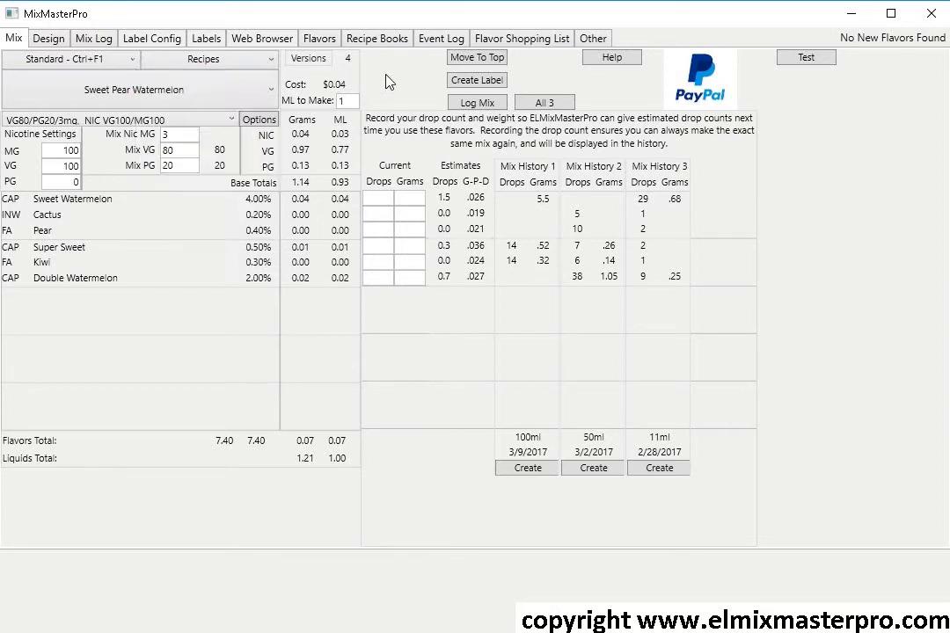
# Save Sweet Pear Watermelon to the Mix Log, and switch to the My Recipes book to view its recipes.
pyautogui.click(212, 59)
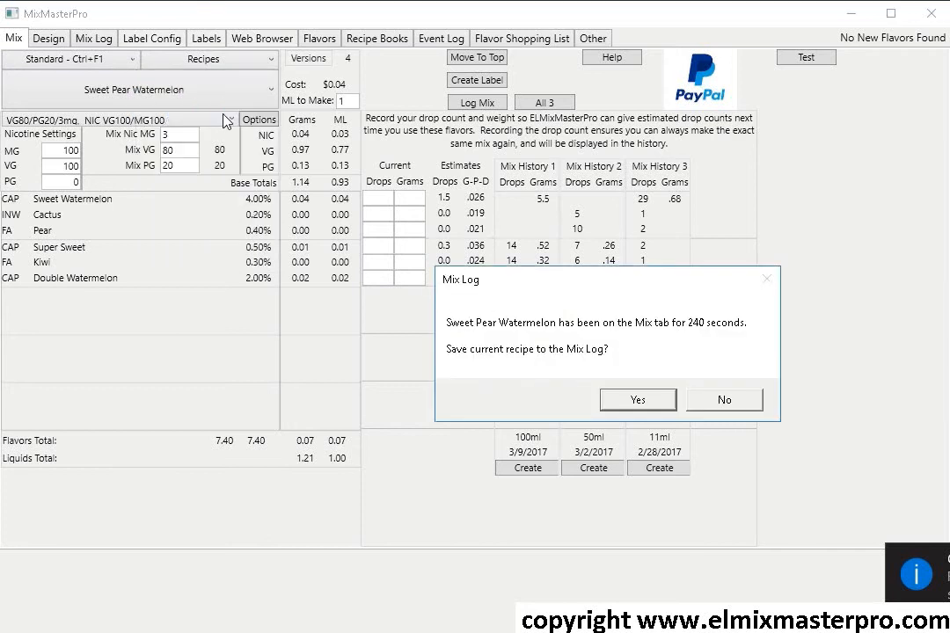
pyautogui.click(674, 398)
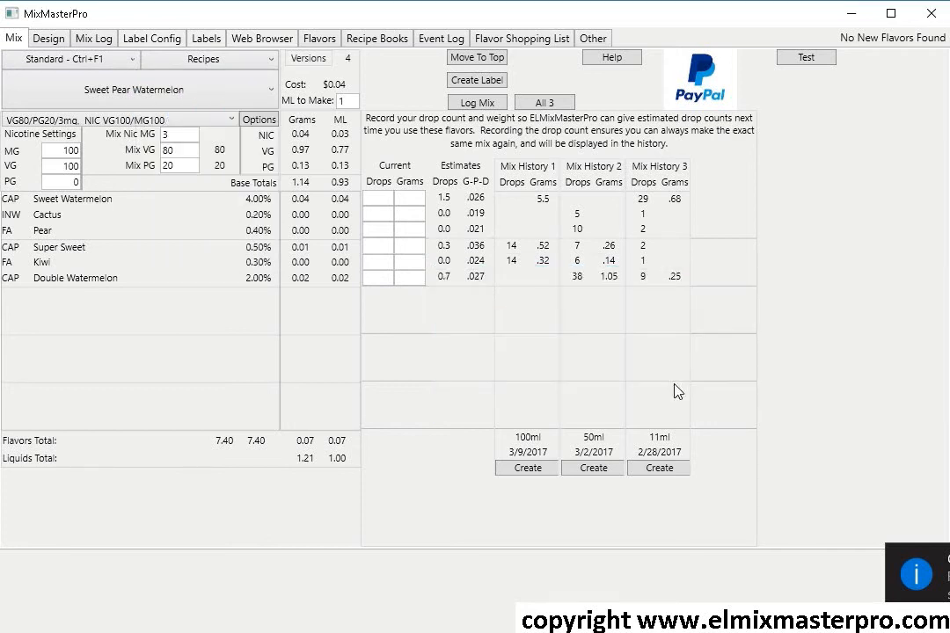
pyautogui.click(239, 64)
pyautogui.click(238, 93)
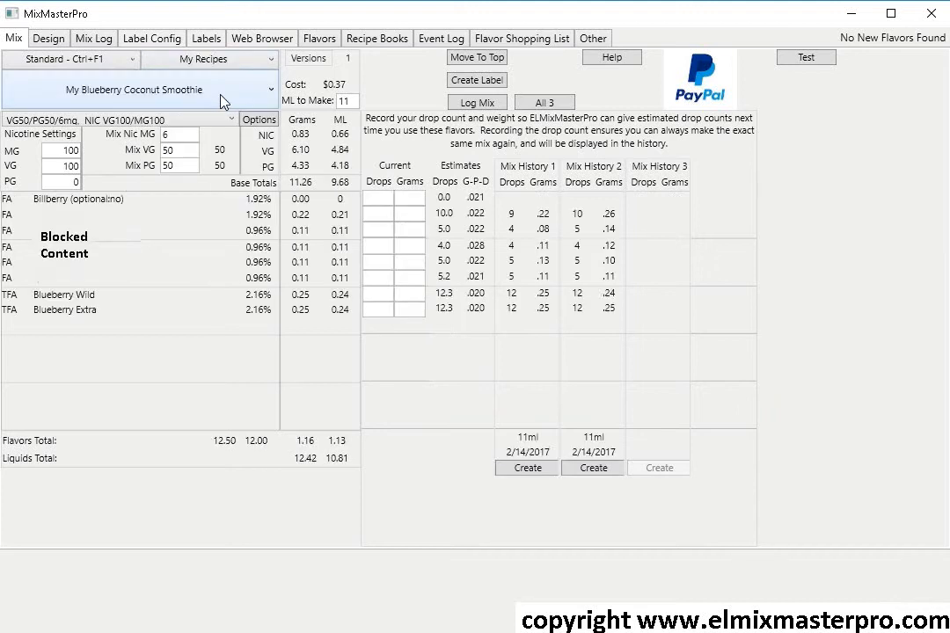
pyautogui.click(238, 102)
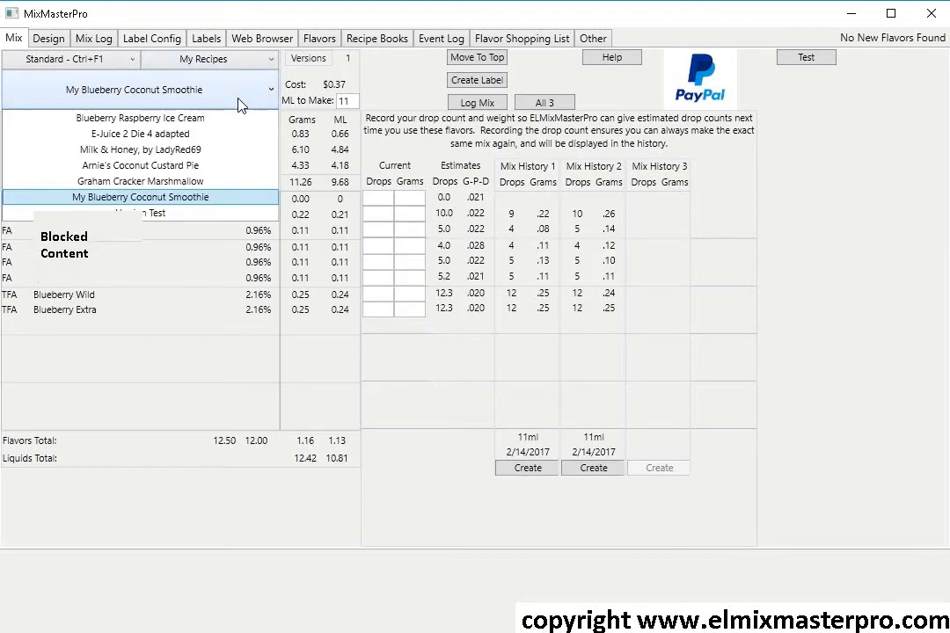
pyautogui.click(239, 102)
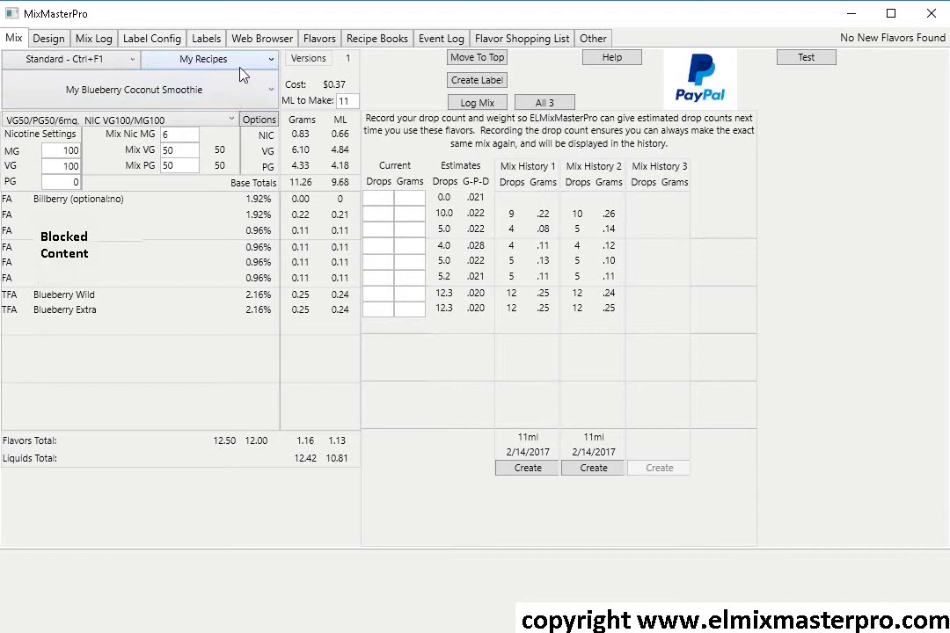
# Switch back to the Recipes book and load the Breaking Fast recipe.
pyautogui.click(243, 72)
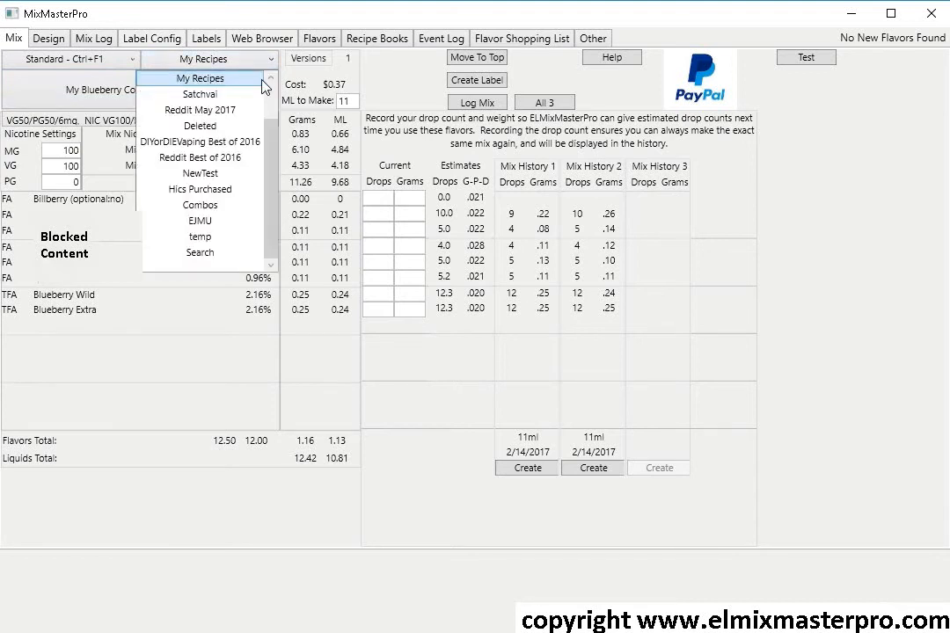
pyautogui.scroll(2, 230, 75)
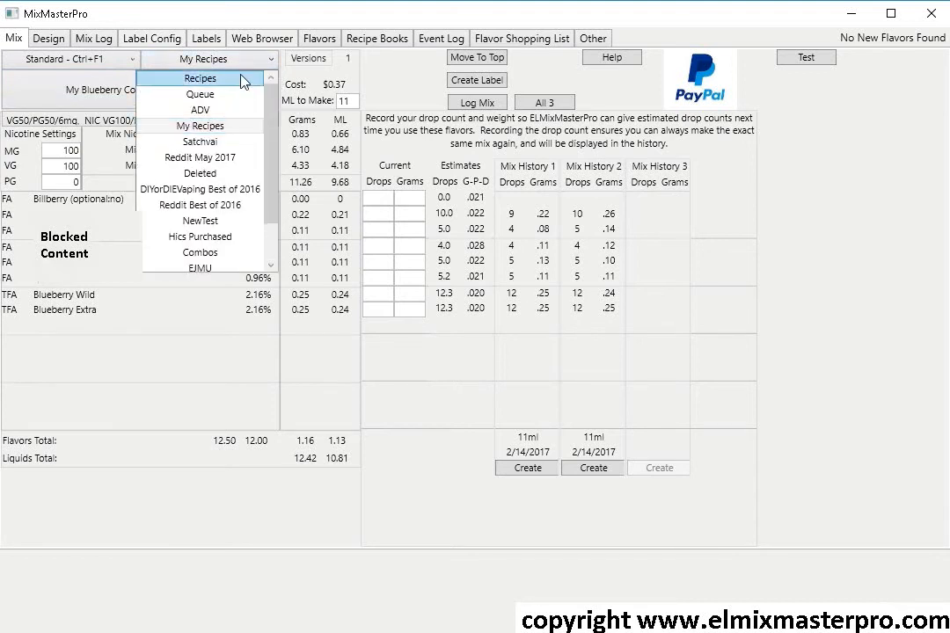
pyautogui.click(242, 78)
pyautogui.click(199, 98)
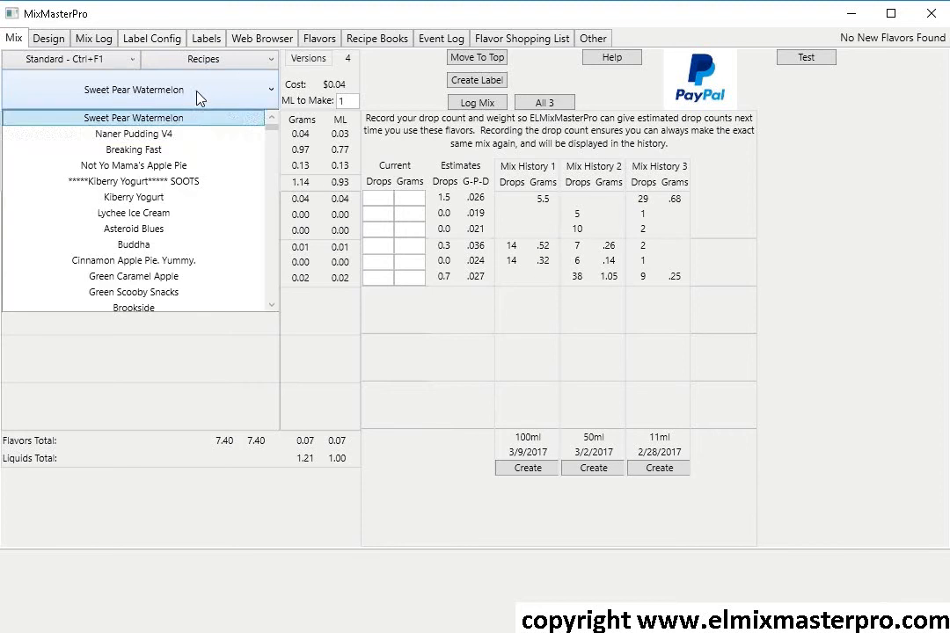
pyautogui.click(182, 151)
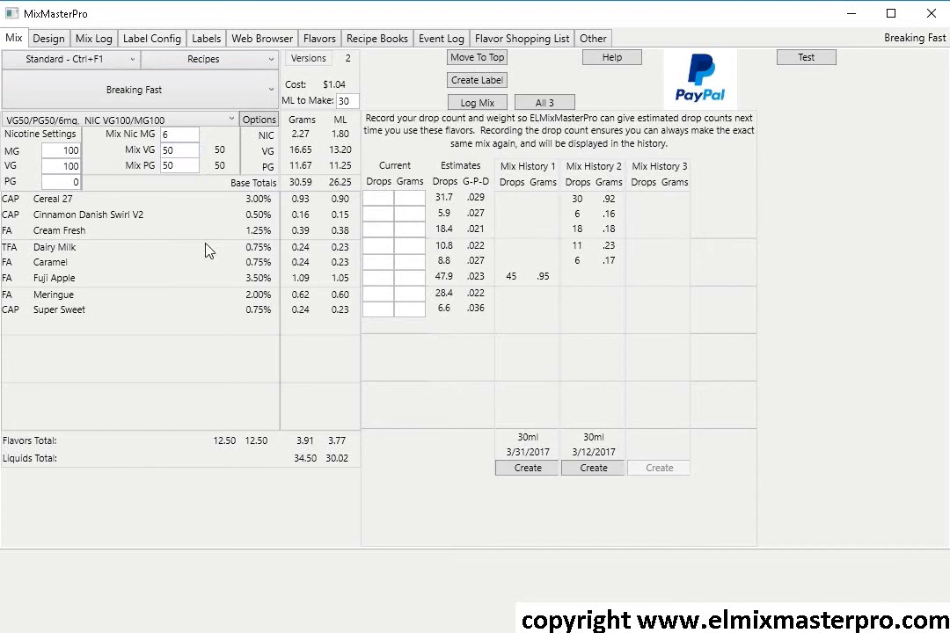
# Load the Sweet Pear Watermelon recipe in place of Breaking Fast.
pyautogui.click(162, 92)
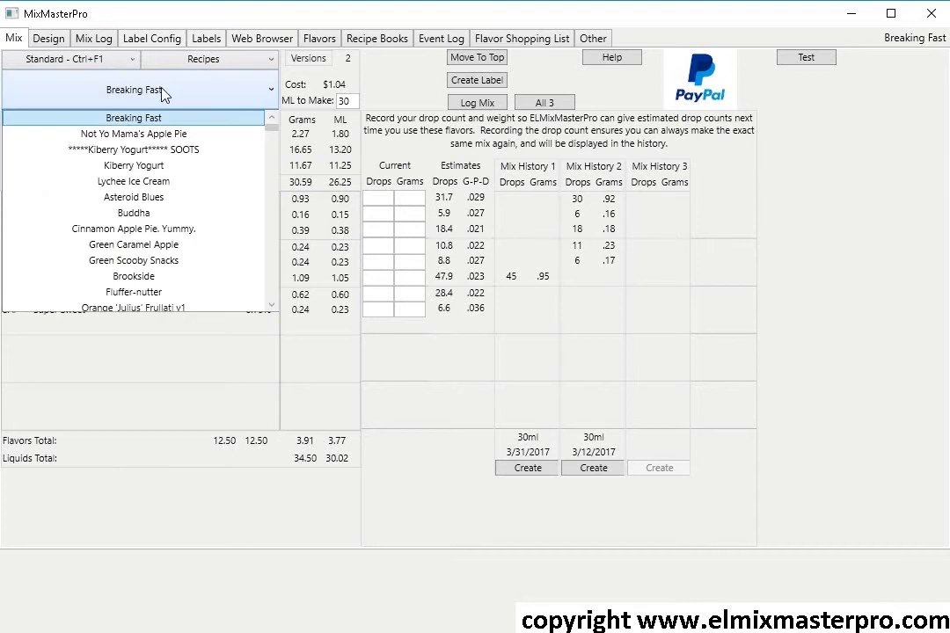
pyautogui.press('Up')
pyautogui.press('Up')
pyautogui.press('Return')
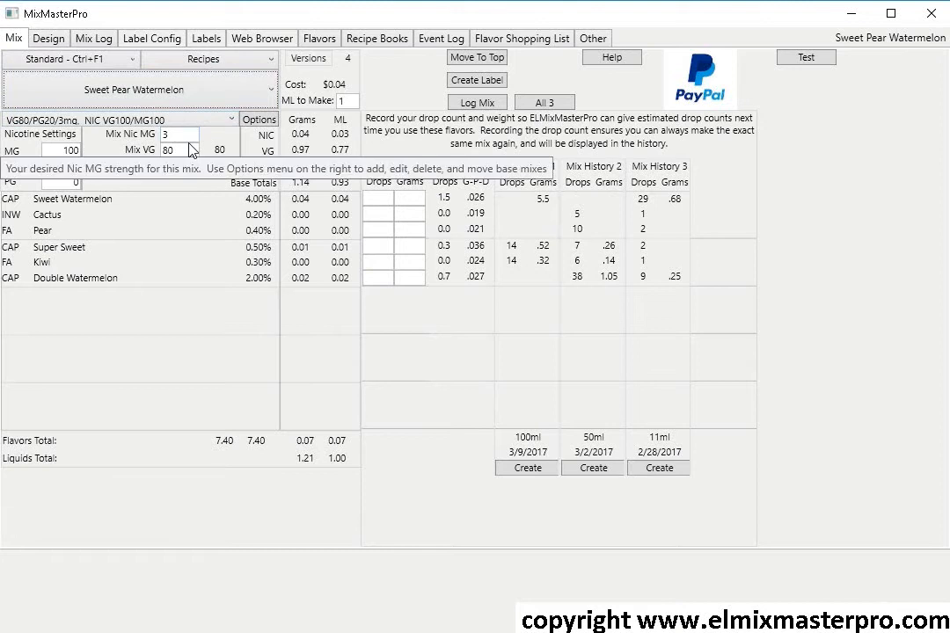
# Open the base mix options and examine the desired mix values of the VG50/PG50/6mg base.
pyautogui.click(258, 121)
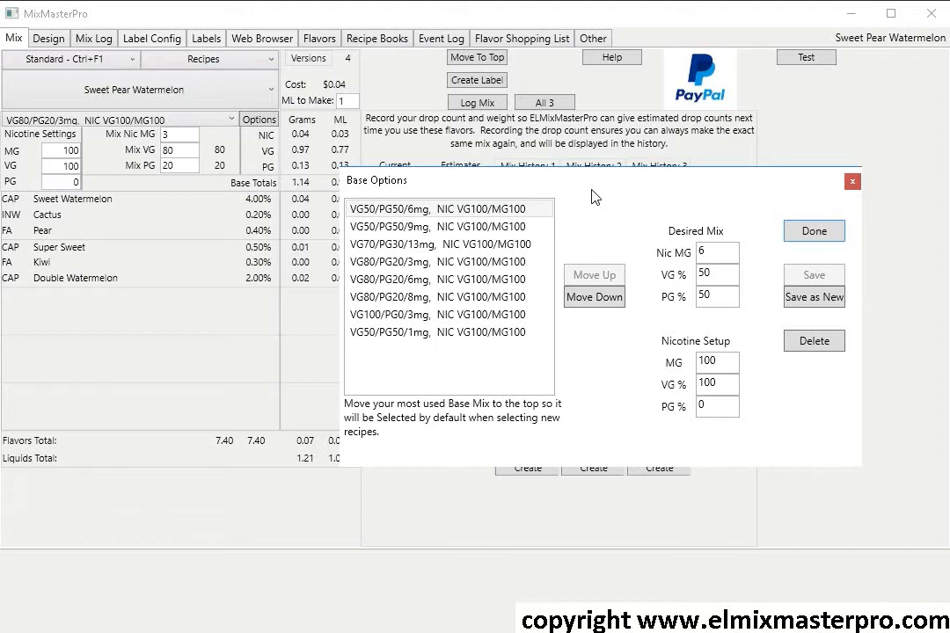
pyautogui.click(532, 212)
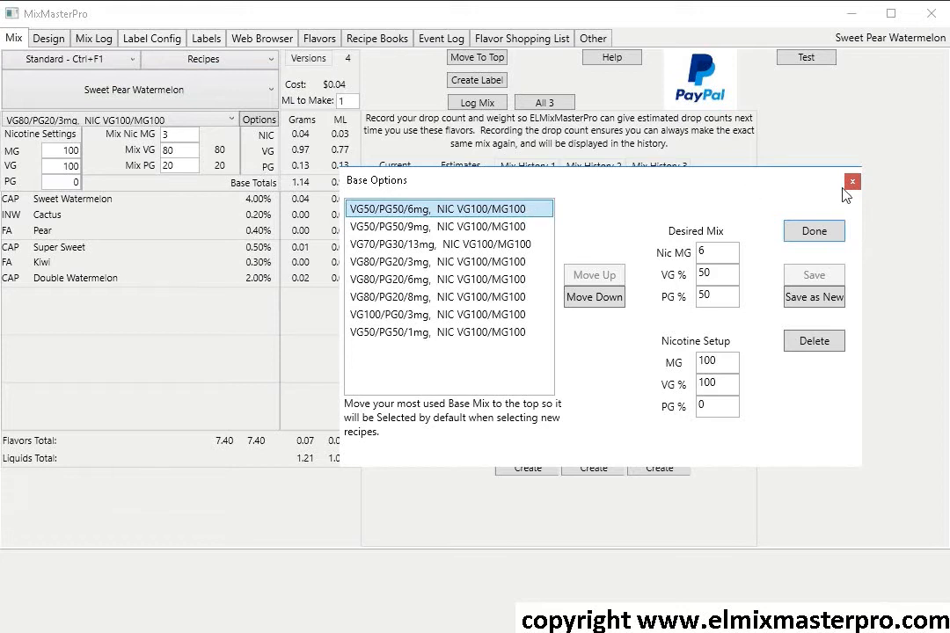
pyautogui.click(720, 253)
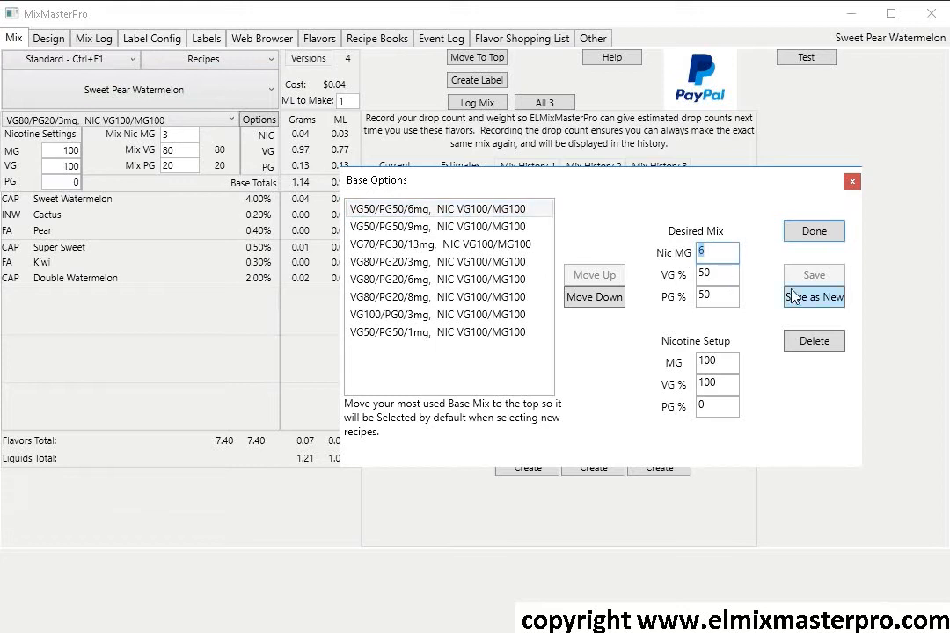
# Move the VG50/PG50/9mg base mix up to first place and back down to second.
pyautogui.click(543, 229)
pyautogui.click(594, 274)
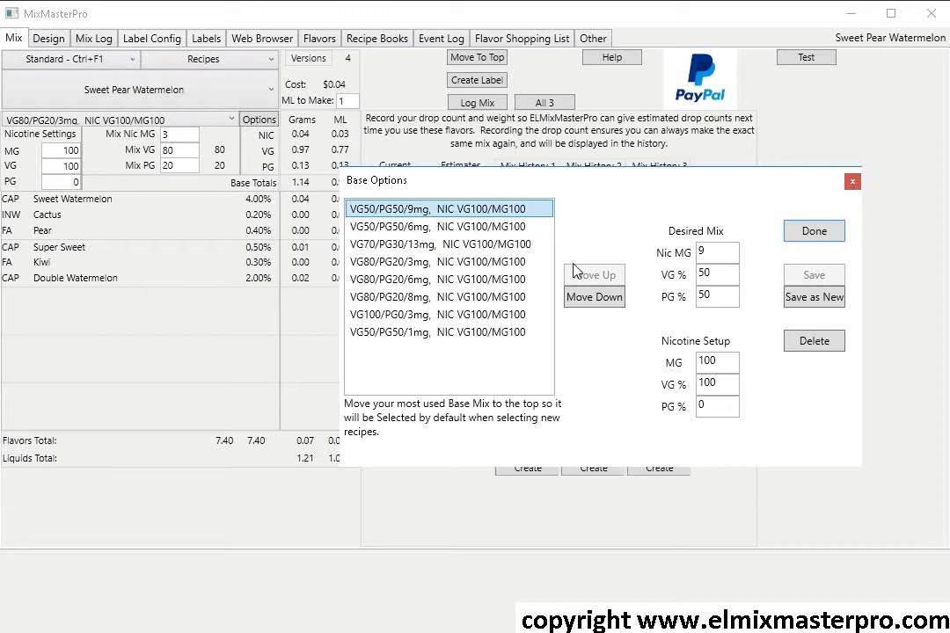
pyautogui.click(591, 299)
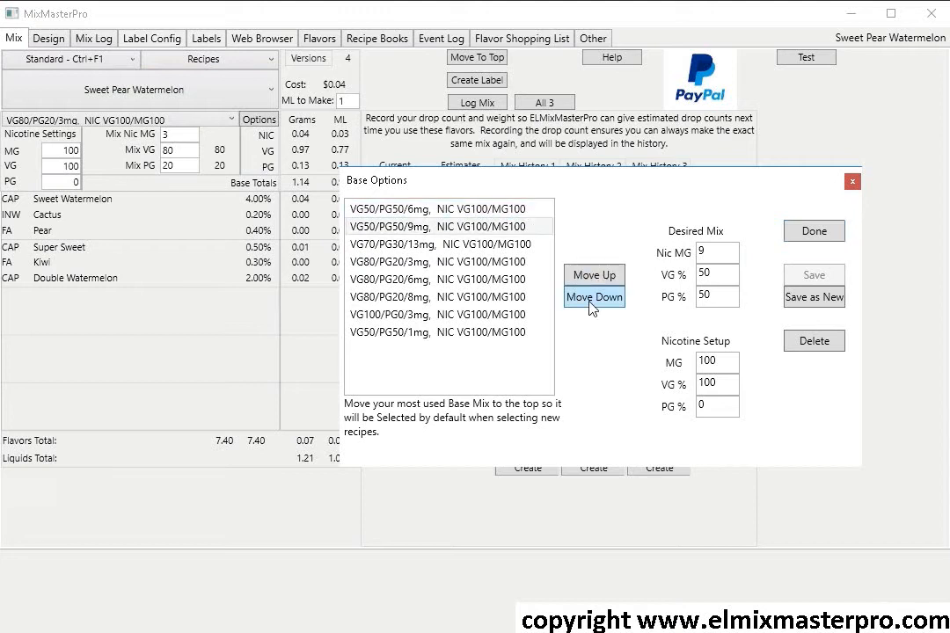
# Examine the nicotine setup of the VG50/PG50/6mg base mix and close the base options.
pyautogui.click(528, 209)
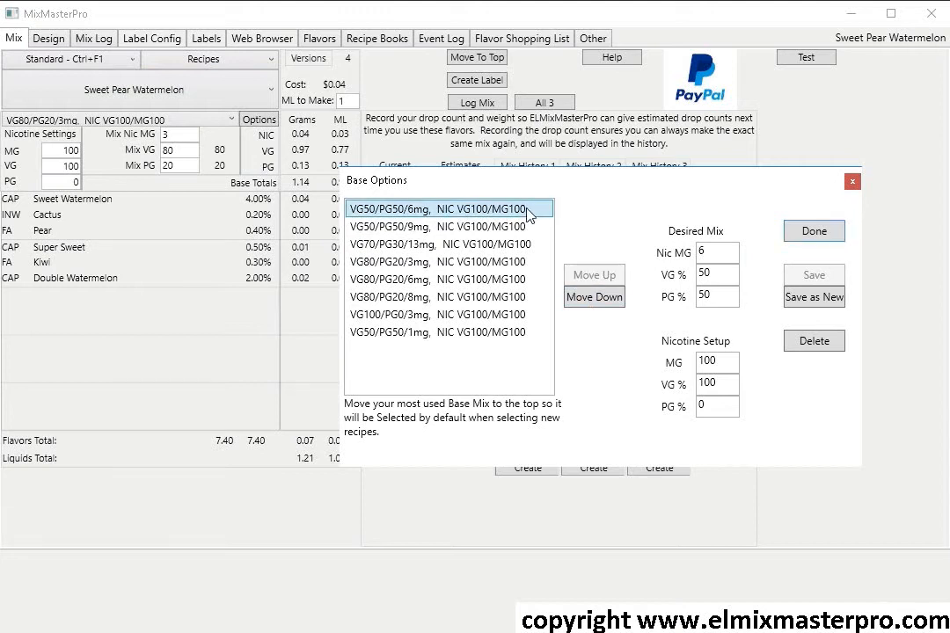
pyautogui.doubleClick(714, 363)
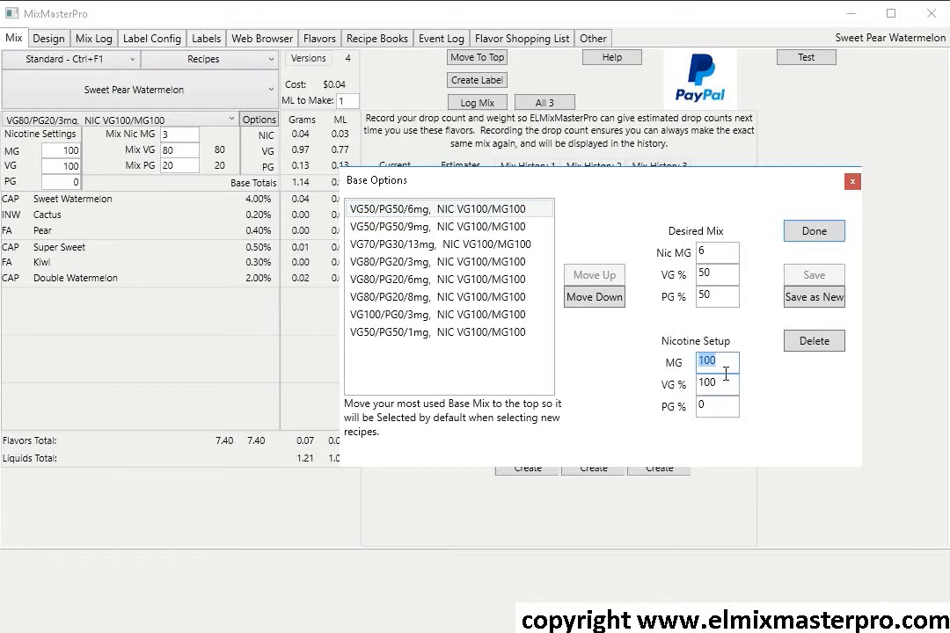
pyautogui.doubleClick(717, 384)
pyautogui.click(853, 183)
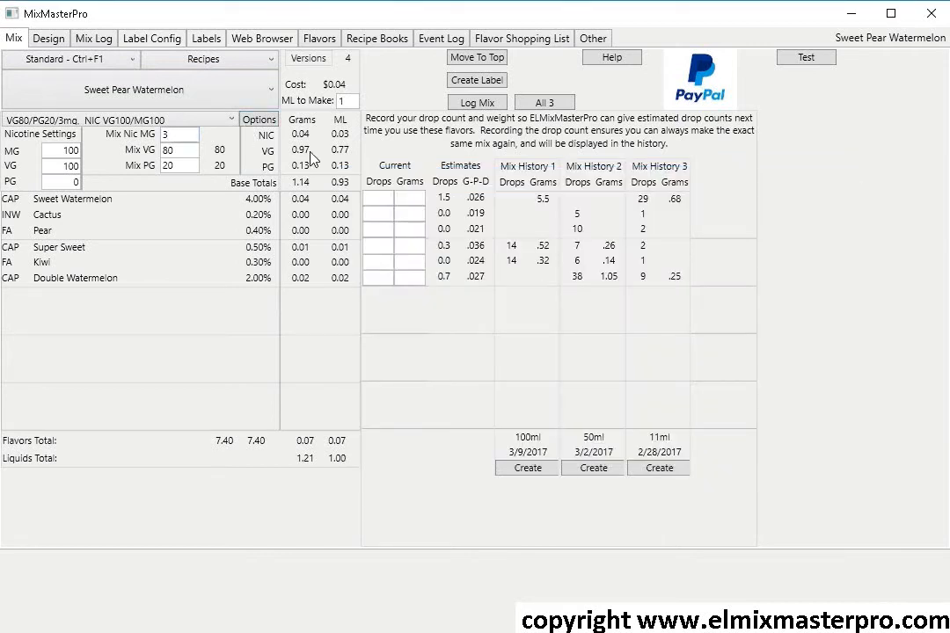
# Change the mix nicotine strength to 2 mg, restore it to 3 mg and save the base mix.
pyautogui.press('BackSpace')
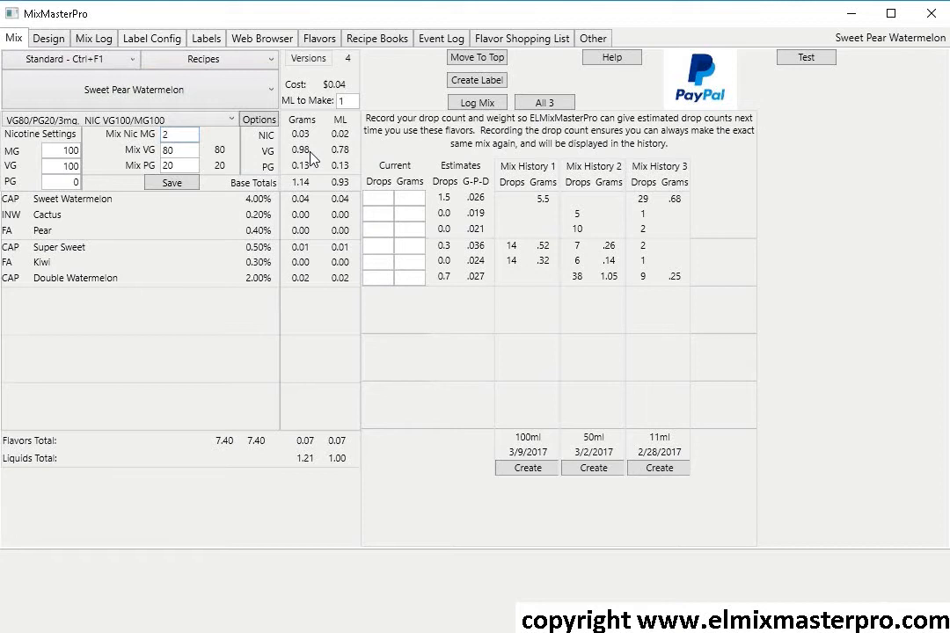
pyautogui.write('3')
pyautogui.click(172, 182)
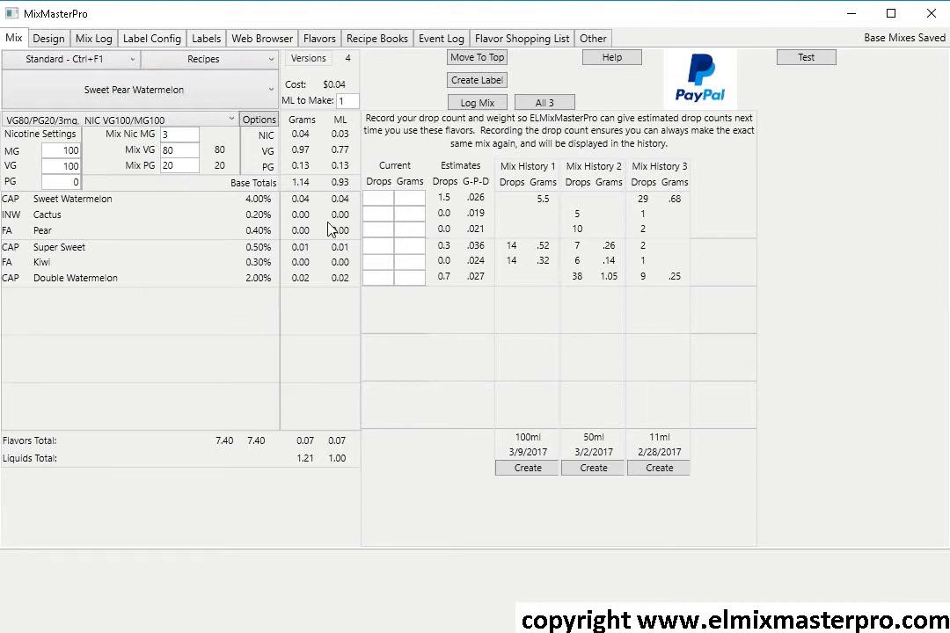
# Activate Sweet Watermelon's current drop entry, and append "(optional:no)" to the Double Watermelon flavor name in the recipe design.
pyautogui.click(384, 197)
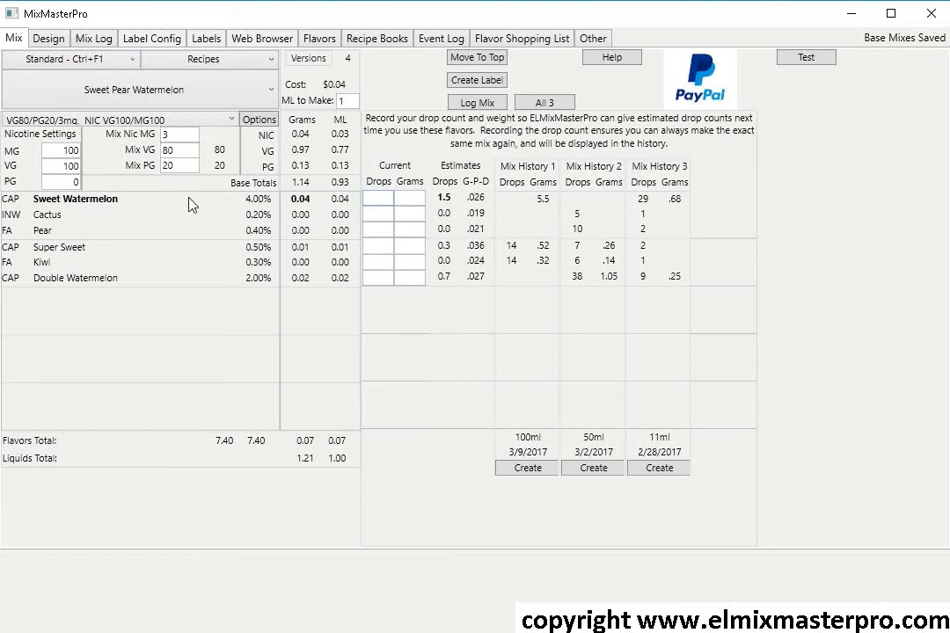
pyautogui.click(49, 38)
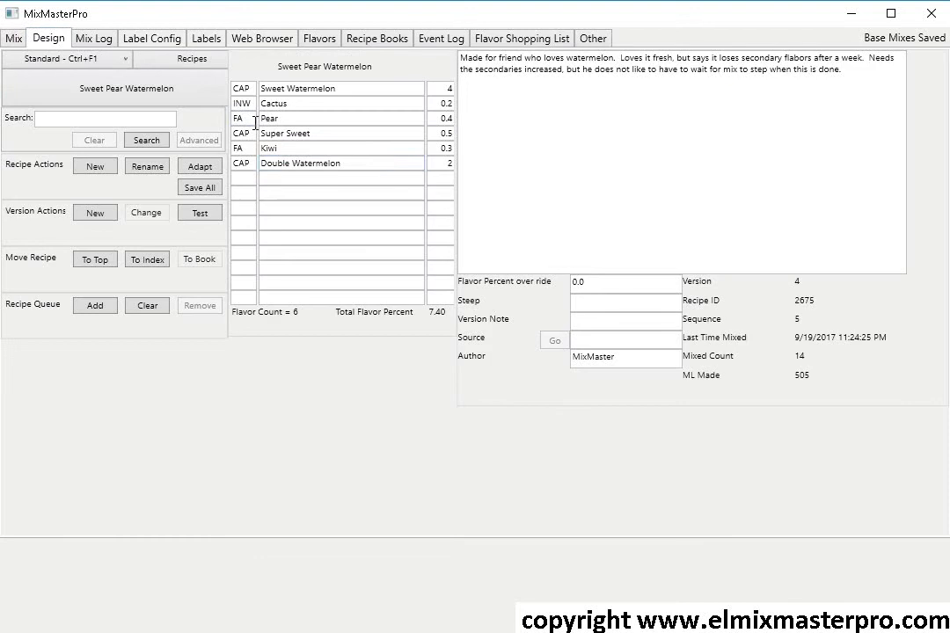
pyautogui.click(383, 163)
pyautogui.write('(optional:no)')
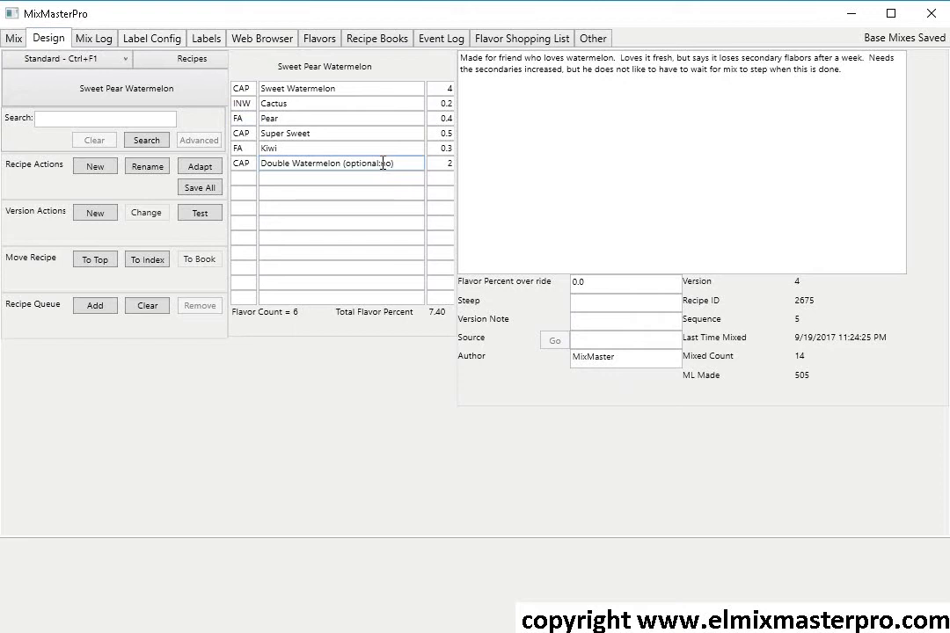
pyautogui.click(15, 40)
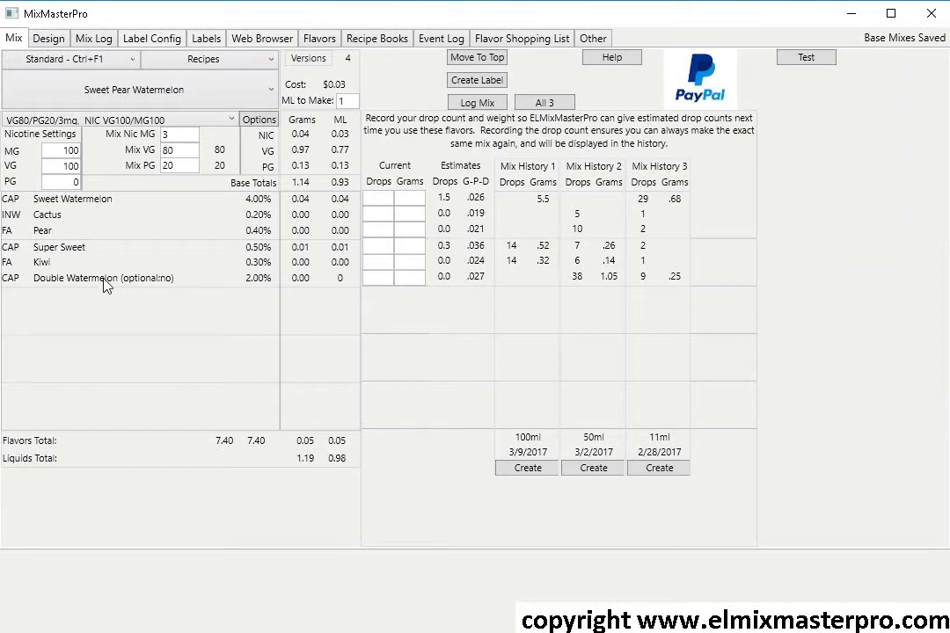
# Toggle the option tag of the Double Watermelon flavor twice in the mix view.
pyautogui.press('ctrl')
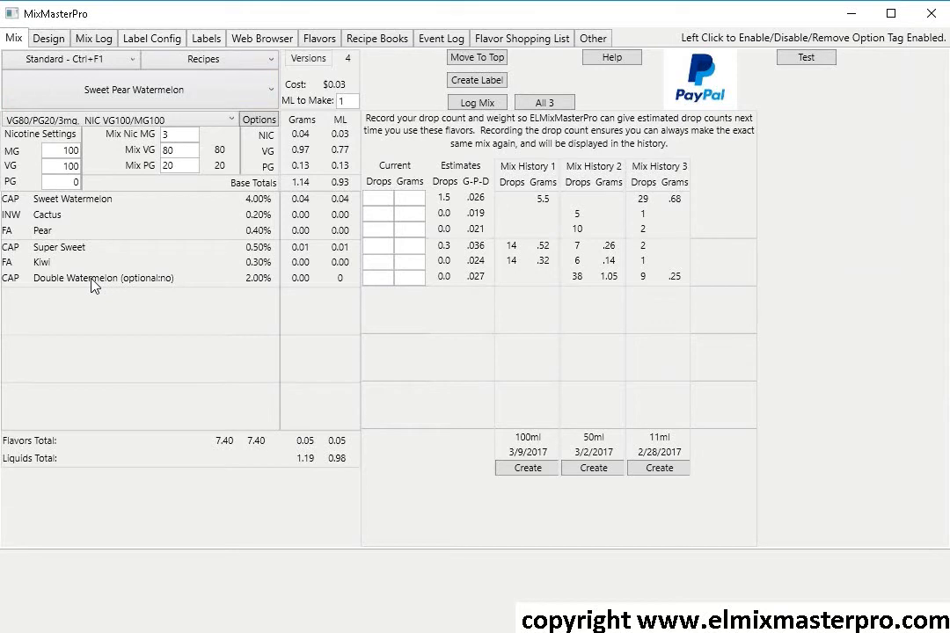
pyautogui.click(92, 279)
pyautogui.click(91, 279)
# Remove the "(optional:no)" tag from Double Watermelon in the recipe design and save all recipes.
pyautogui.click(49, 39)
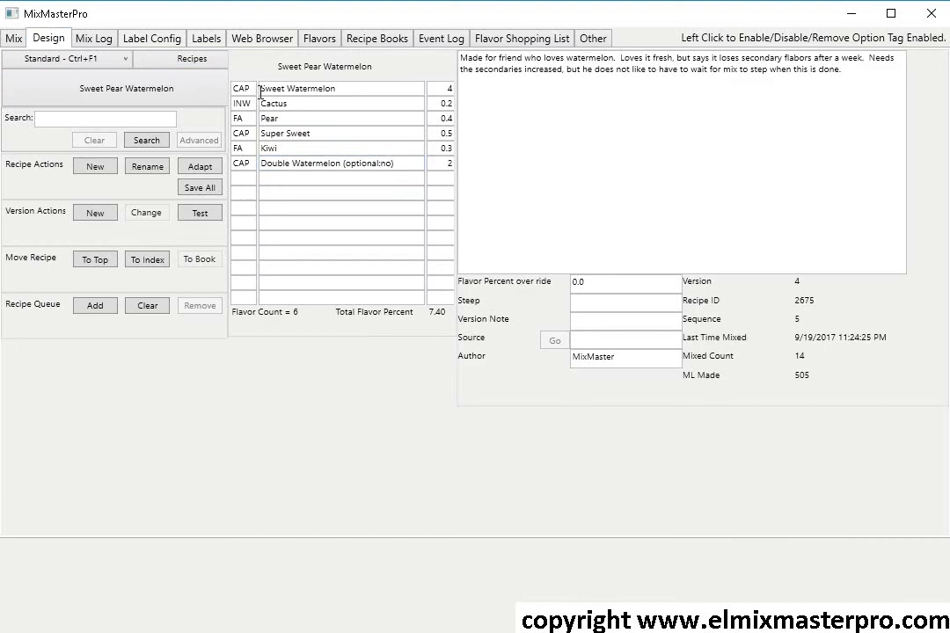
pyautogui.press('BackSpace')
pyautogui.press('BackSpace')
pyautogui.press('BackSpace')
pyautogui.press('BackSpace')
pyautogui.press('BackSpace')
pyautogui.press('BackSpace')
pyautogui.press('BackSpace')
pyautogui.press('BackSpace')
pyautogui.press('BackSpace')
pyautogui.press('BackSpace')
pyautogui.press('BackSpace')
pyautogui.press('BackSpace')
pyautogui.press('BackSpace')
pyautogui.press('BackSpace')
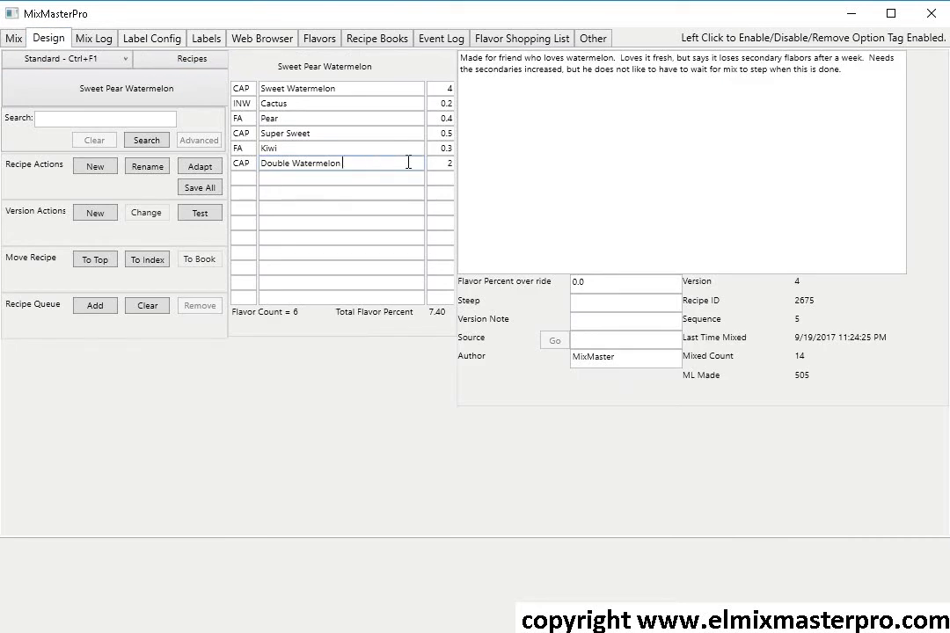
pyautogui.click(200, 189)
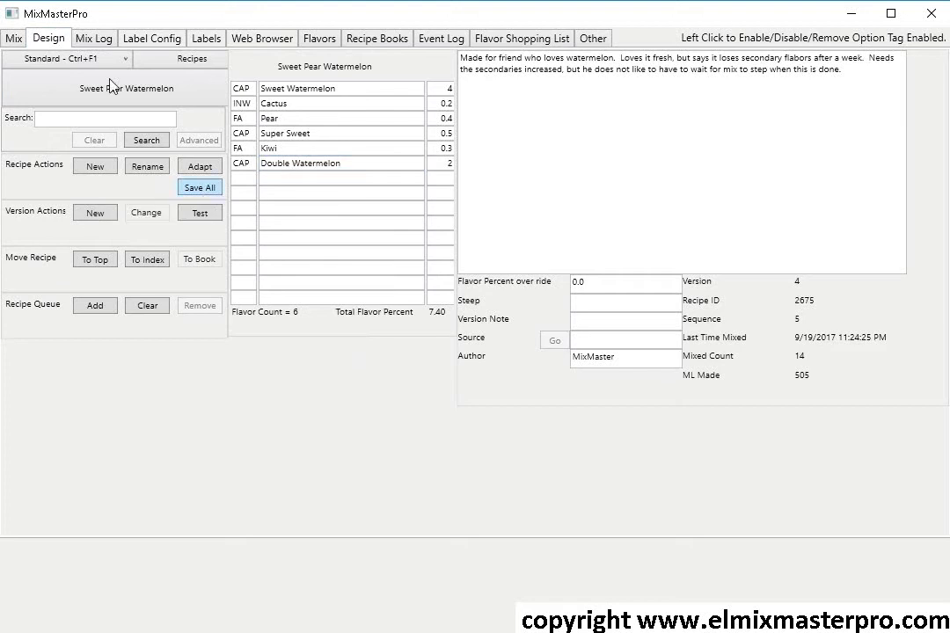
# Preview the flavor contents of the earlier Sweet Pear Watermelon versions in the mix view without loading one.
pyautogui.click(22, 40)
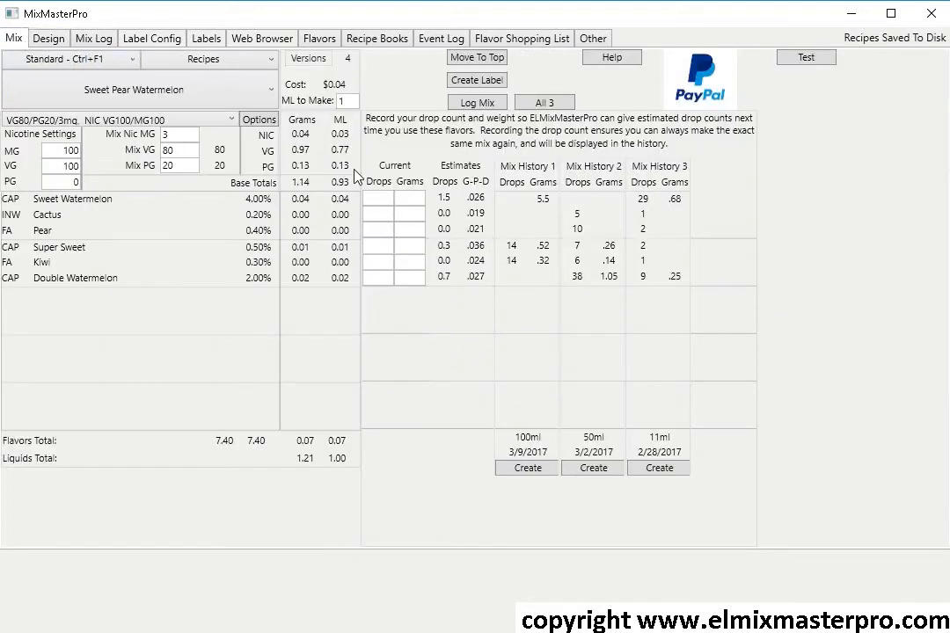
pyautogui.click(310, 59)
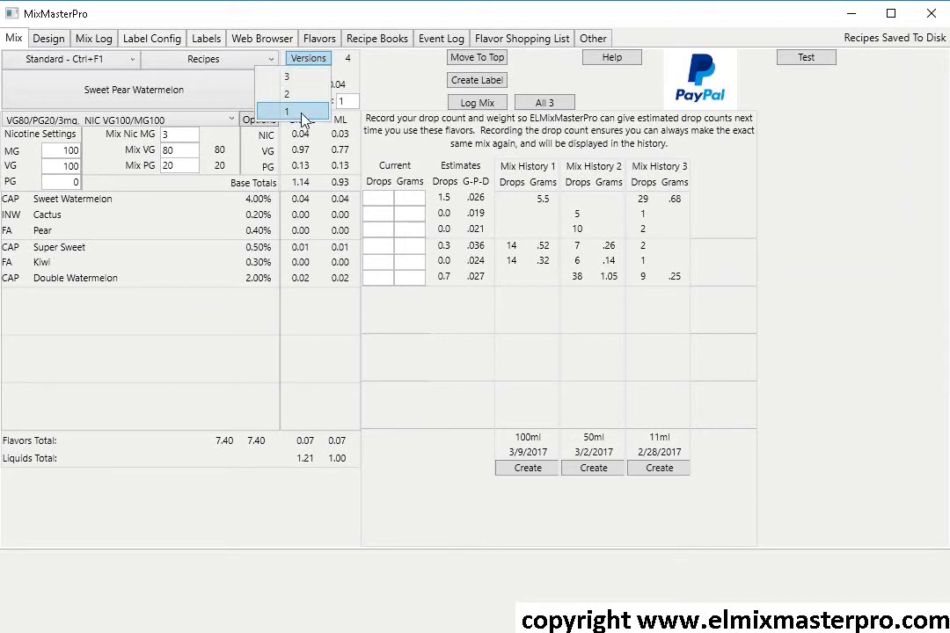
pyautogui.moveTo(303, 114)
pyautogui.moveTo(314, 104)
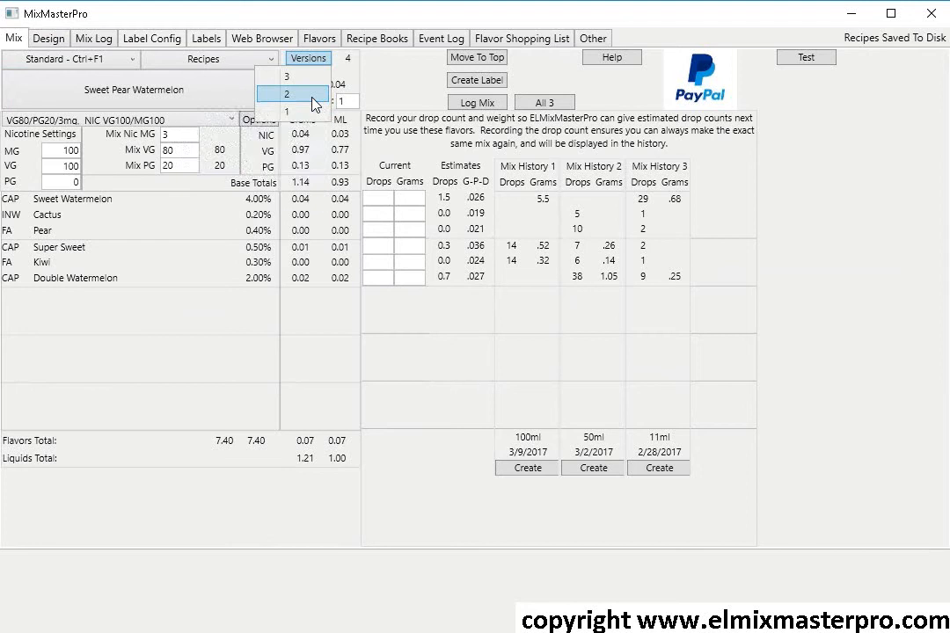
pyautogui.moveTo(318, 81)
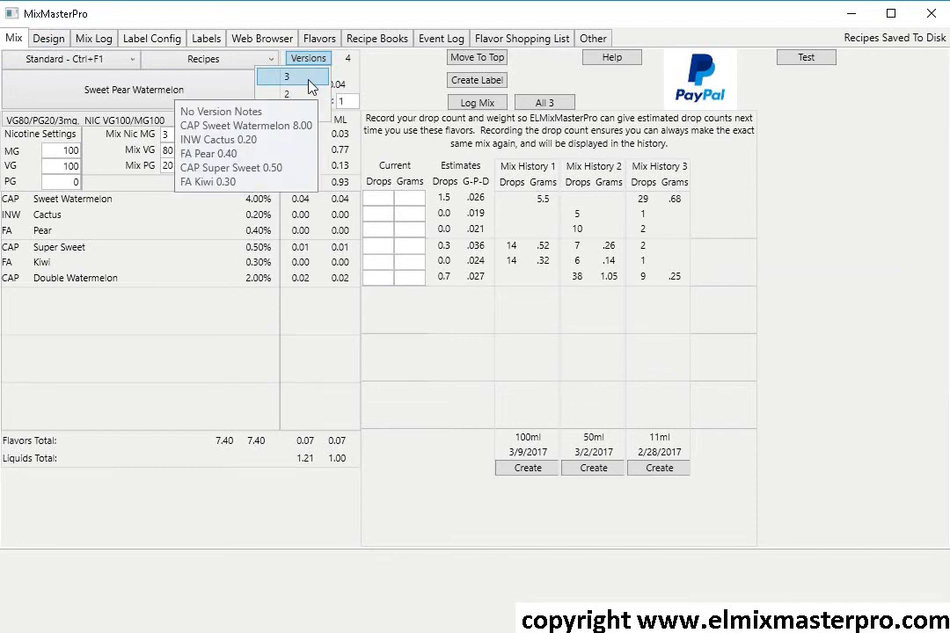
pyautogui.click(389, 75)
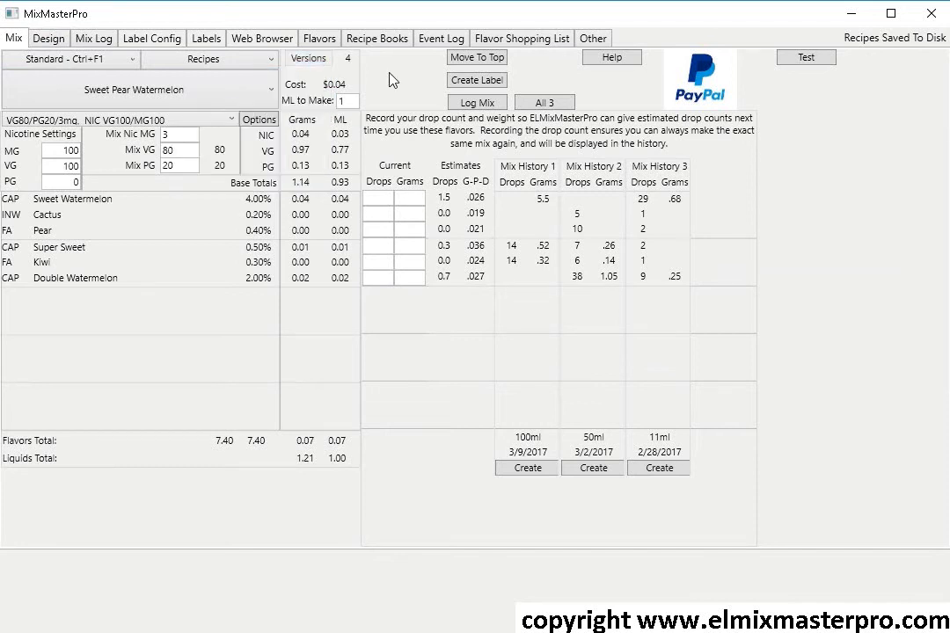
# Load version 1 of Sweet Pear Watermelon in the mix view and return to version 4.
pyautogui.click(295, 54)
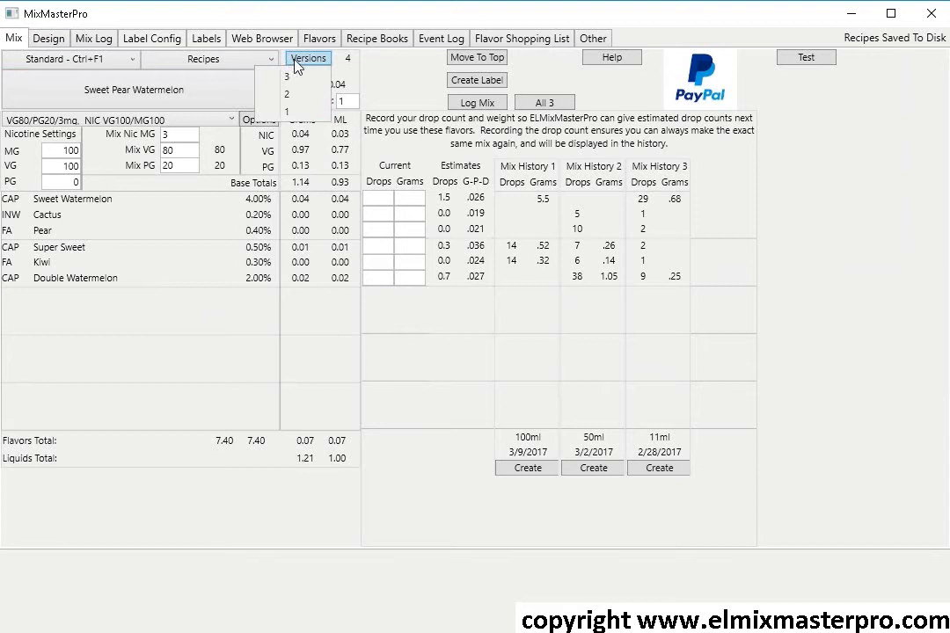
pyautogui.click(291, 113)
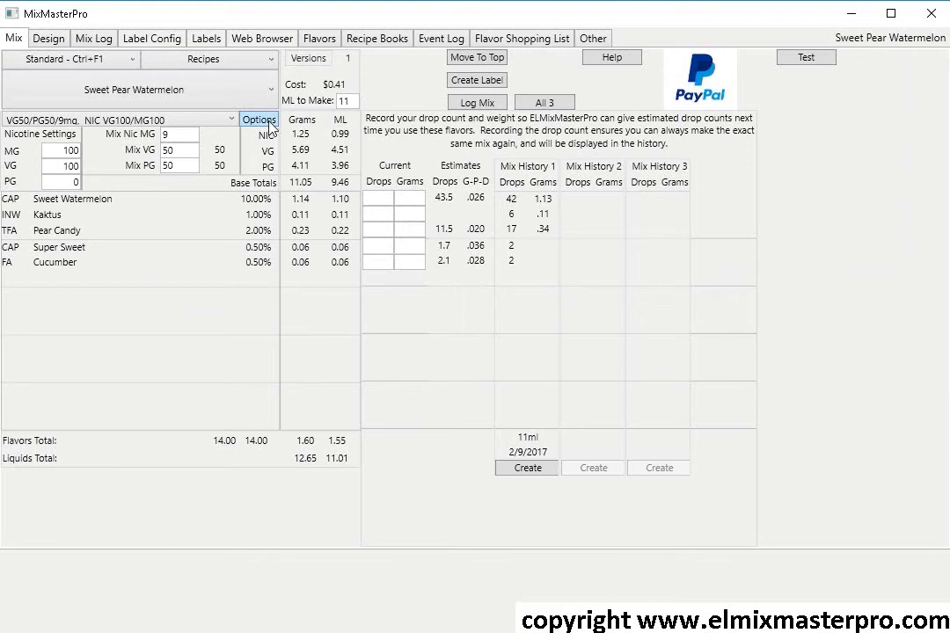
pyautogui.click(309, 67)
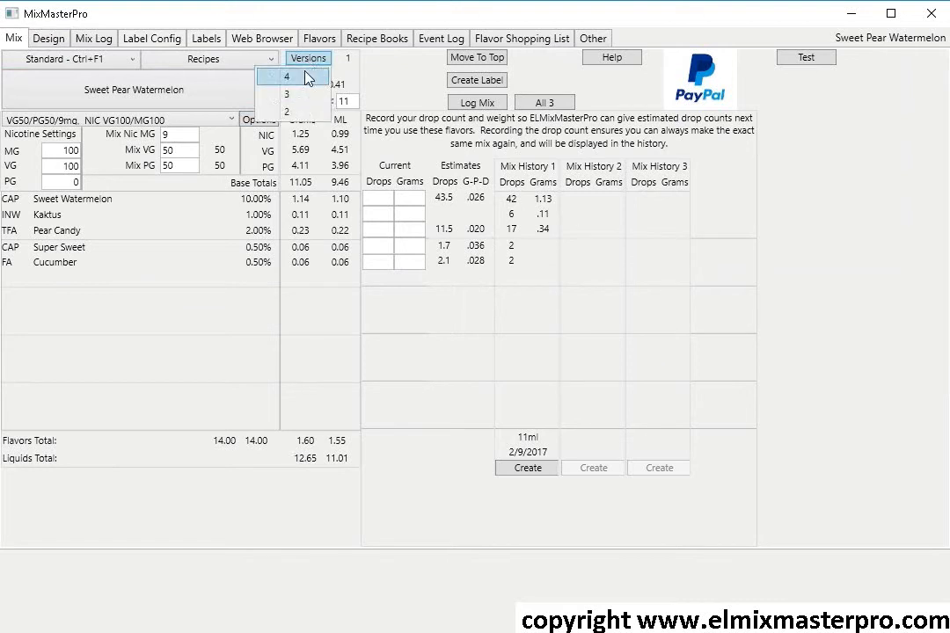
pyautogui.click(306, 78)
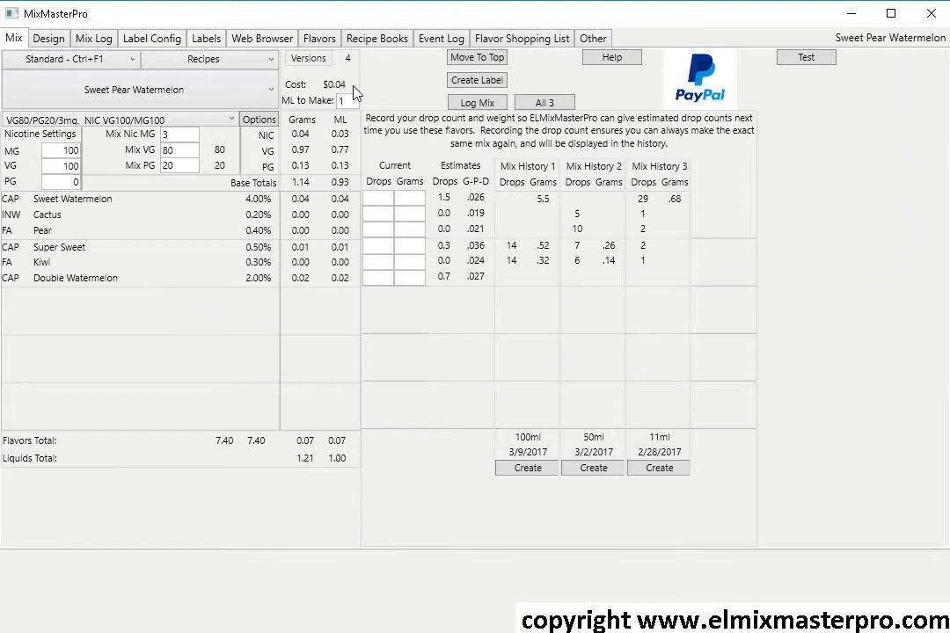
# Display the Cost Detail view for Sweet Pear Watermelon and examine how base and flavor costs are calculated.
pyautogui.click(105, 62)
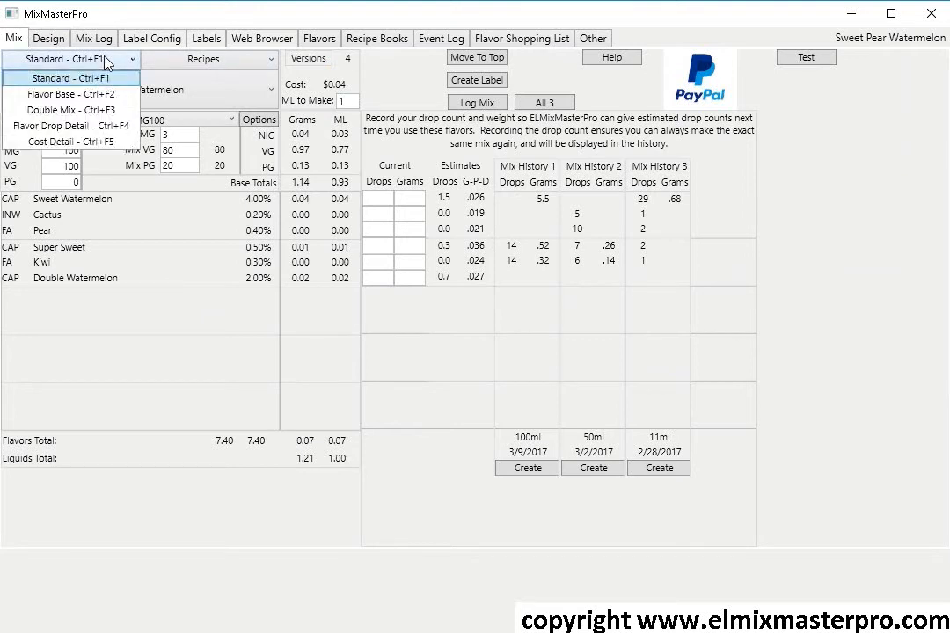
pyautogui.click(105, 142)
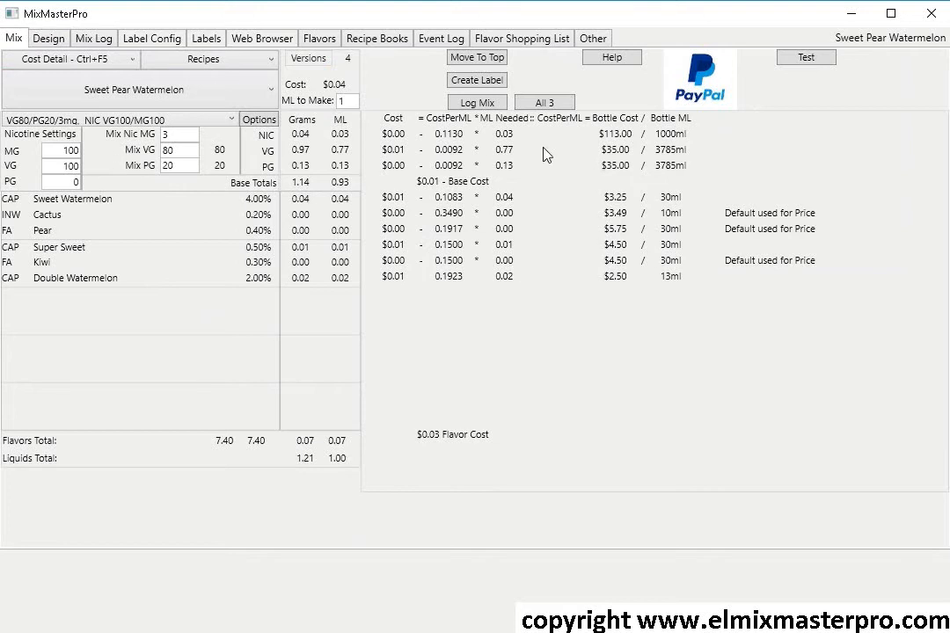
pyautogui.click(88, 63)
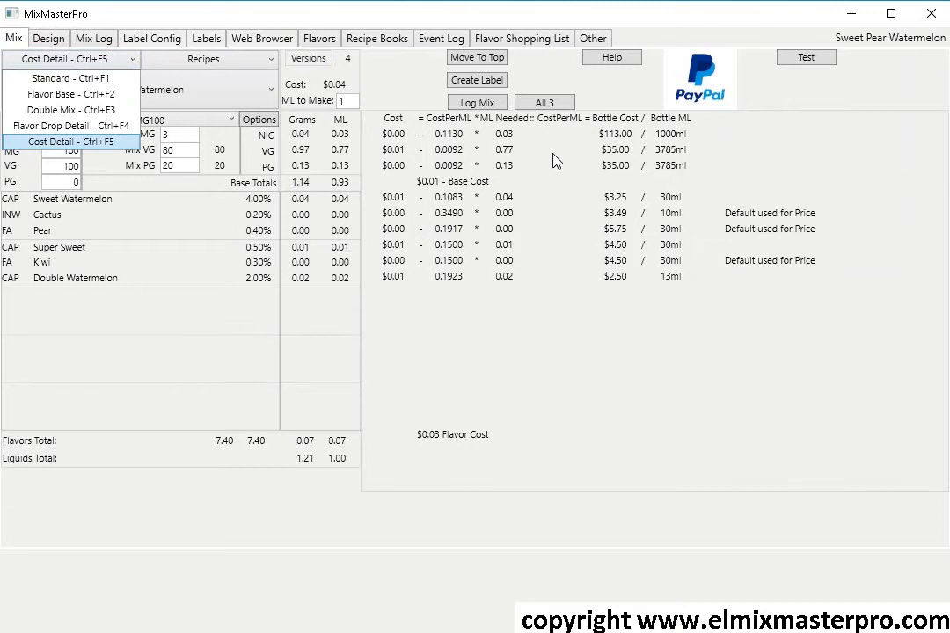
pyautogui.click(424, 143)
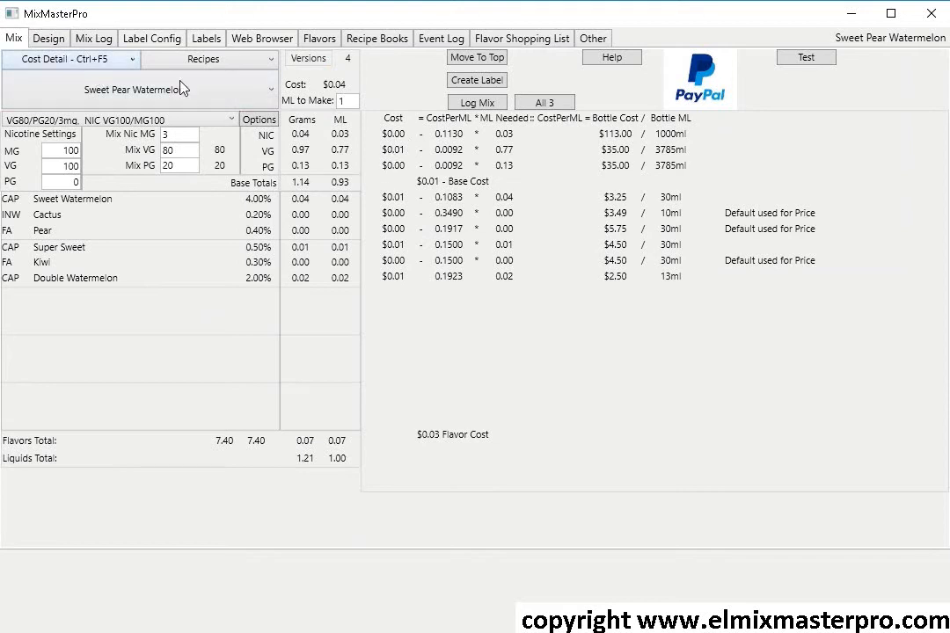
# Set the amount to make to 10 ml in the cost view and restore it to 1 ml.
pyautogui.doubleClick(354, 100)
pyautogui.write('10')
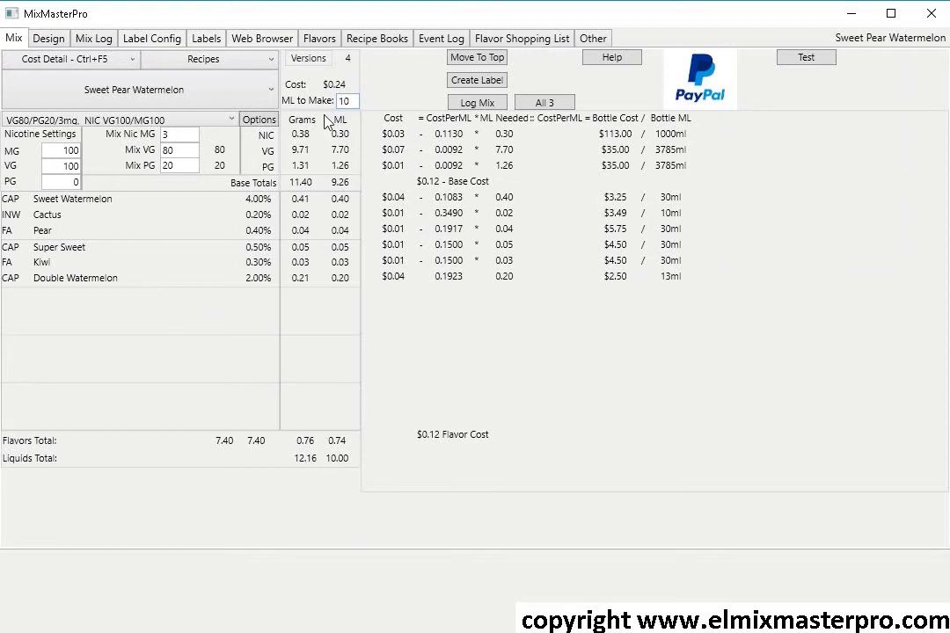
pyautogui.press('BackSpace')
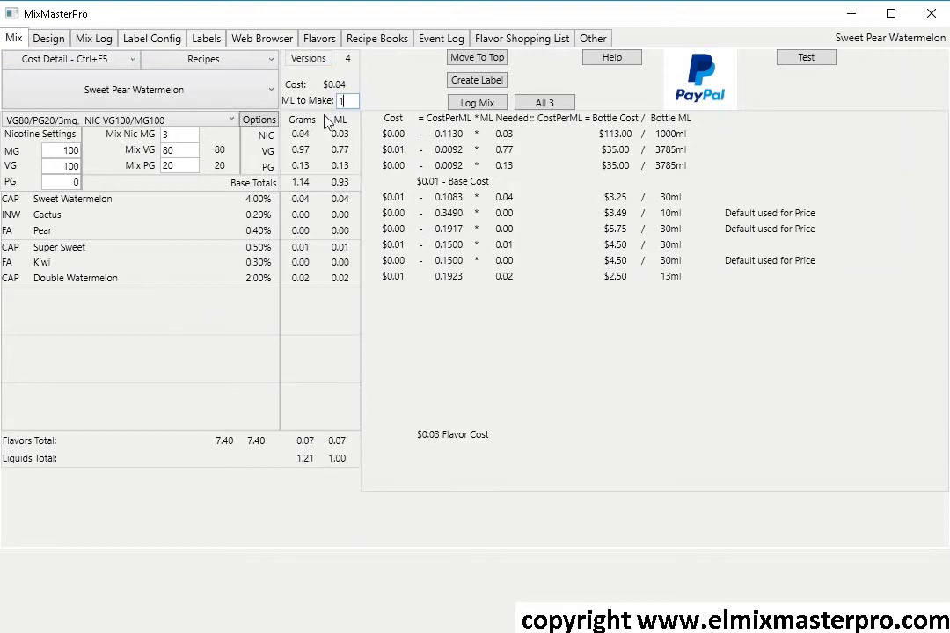
# Return to the Standard mix view, show the Flavor Base view and switch back to Standard.
pyautogui.click(123, 63)
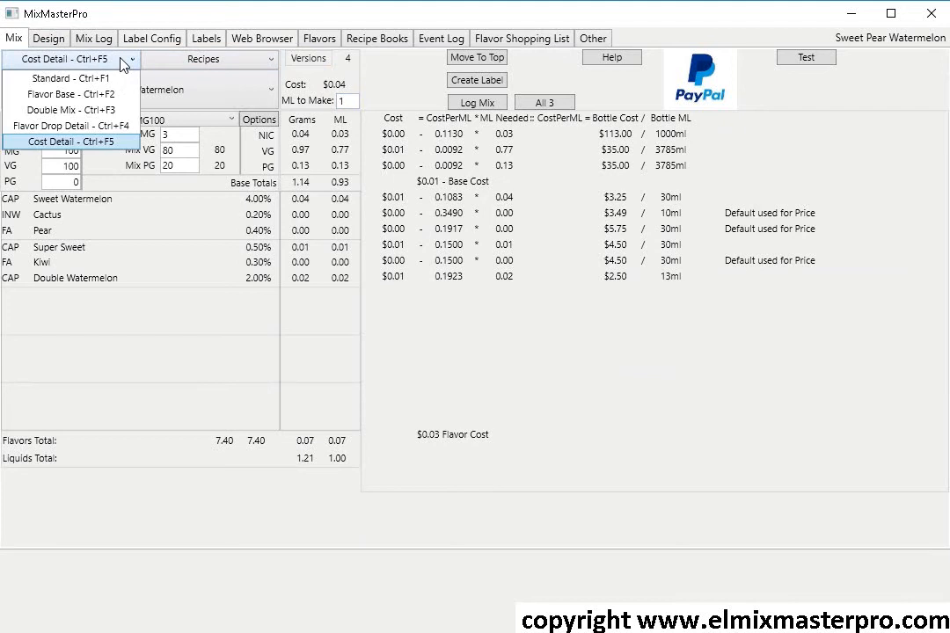
pyautogui.click(71, 77)
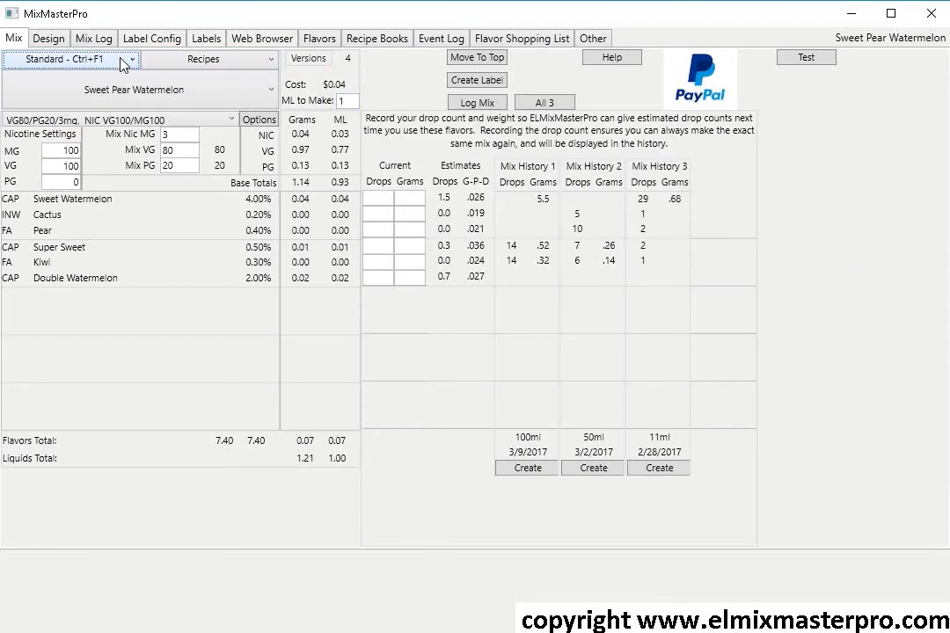
pyautogui.hotkey('ctrl', 'F2')
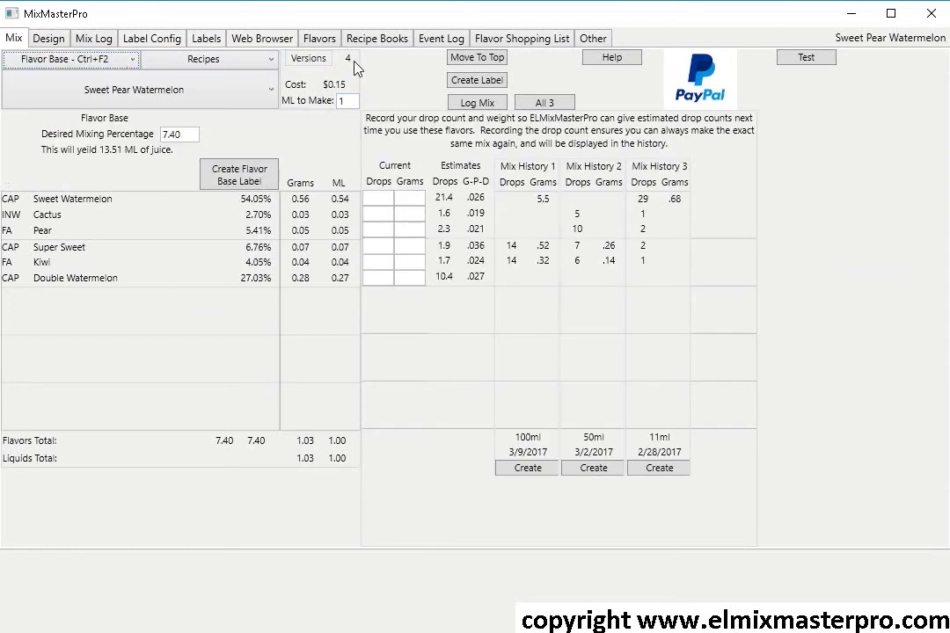
pyautogui.click(78, 62)
pyautogui.click(71, 75)
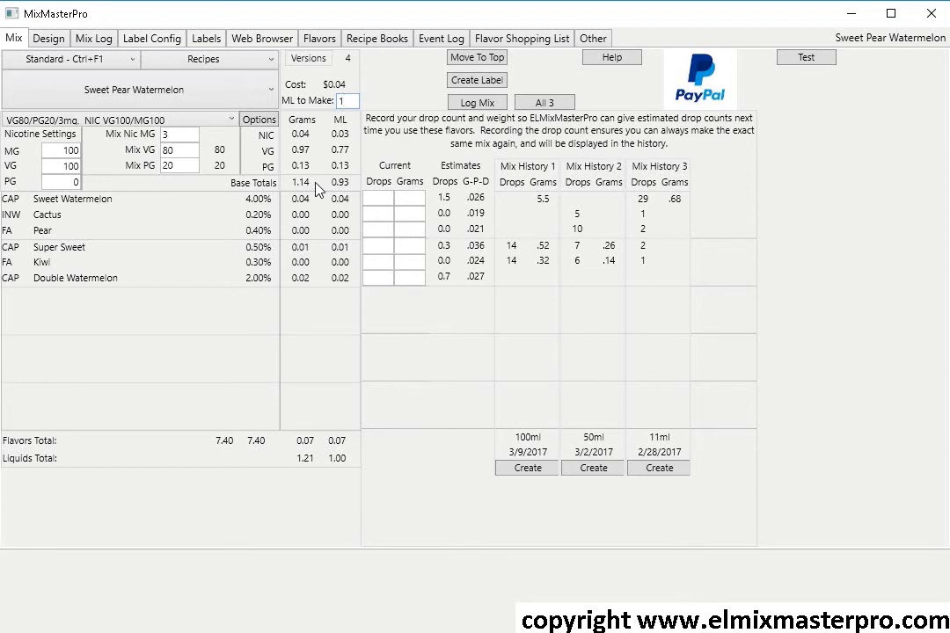
# Set the amount to make to 10 ml and activate Sweet Watermelon's current drop entry.
pyautogui.click(378, 199)
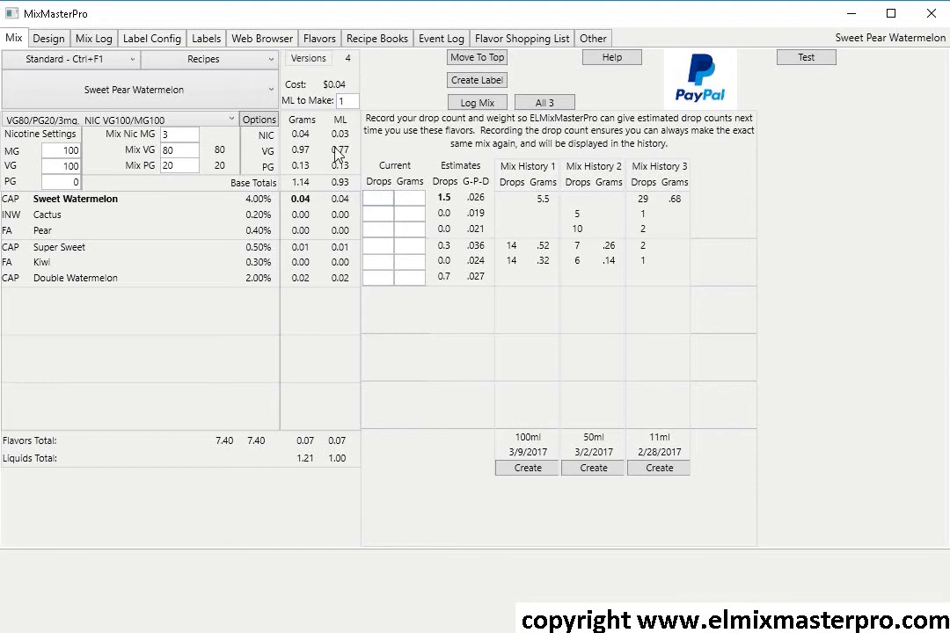
pyautogui.click(351, 101)
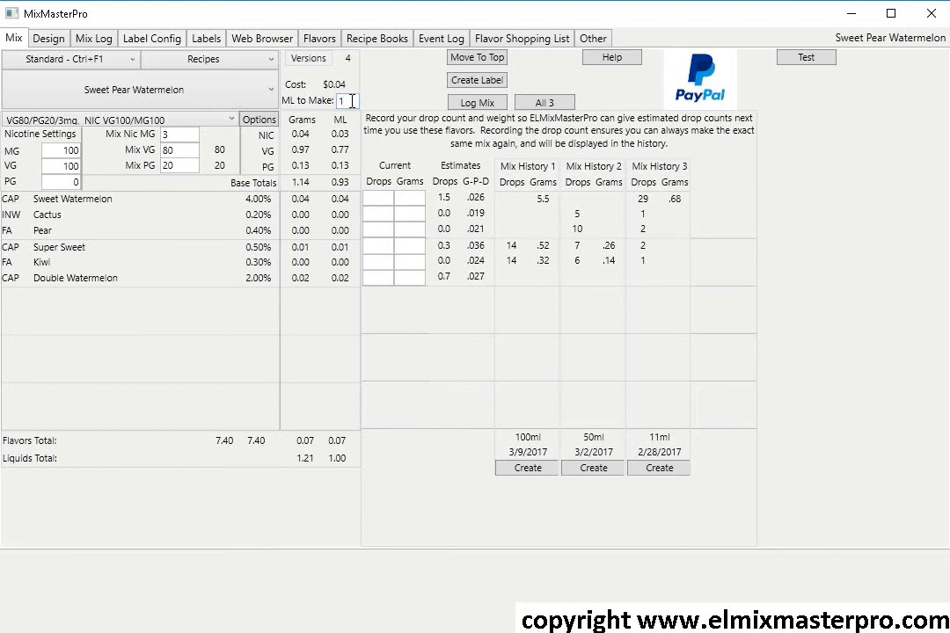
pyautogui.write('0')
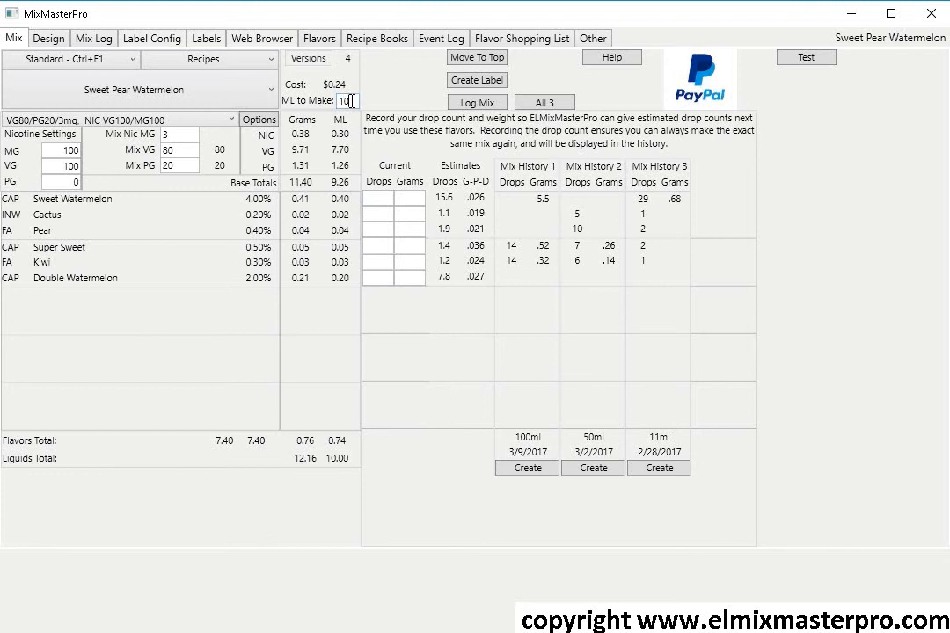
pyautogui.click(383, 198)
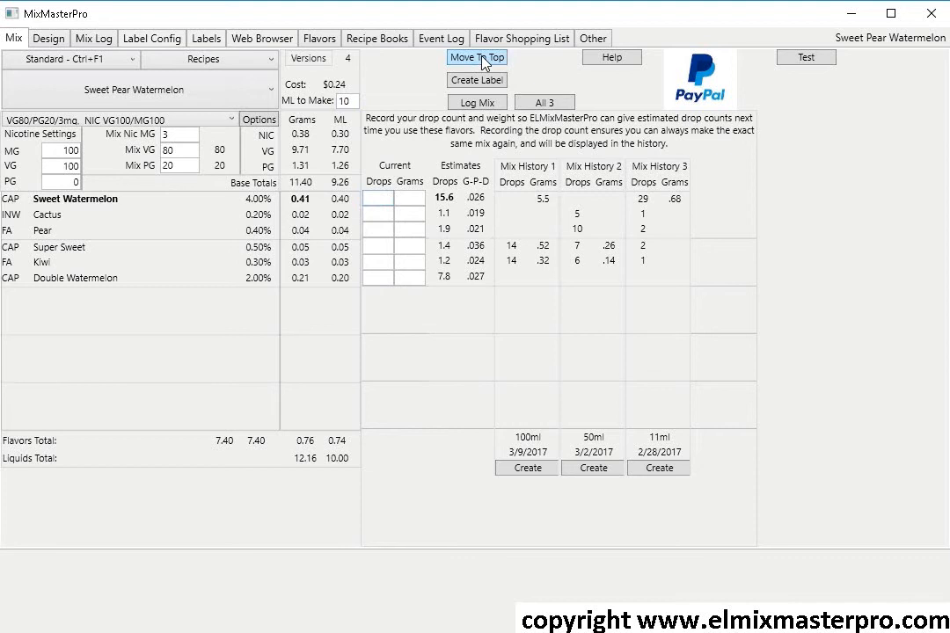
# View the order of recipes in the recipe list and close it without choosing one.
pyautogui.click(270, 94)
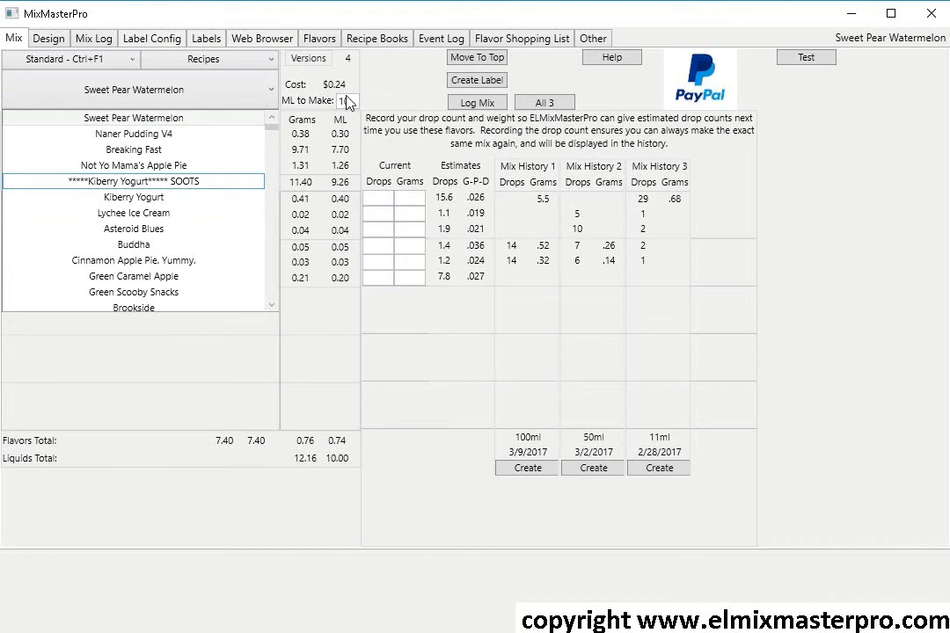
pyautogui.click(379, 85)
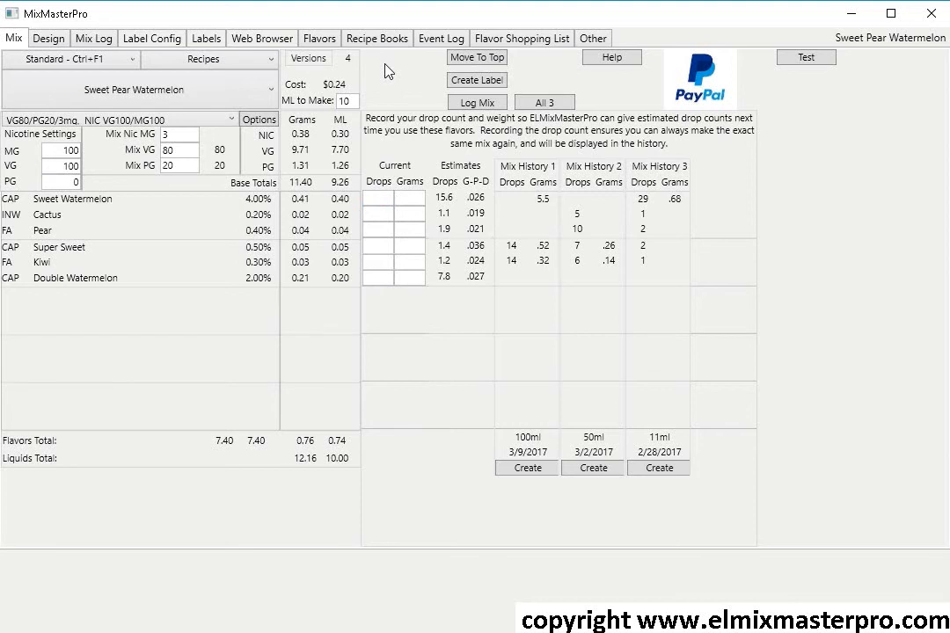
# Create a recipe label for the current mix and delete one of the two Sweet Pear Watermelon labels.
pyautogui.click(477, 83)
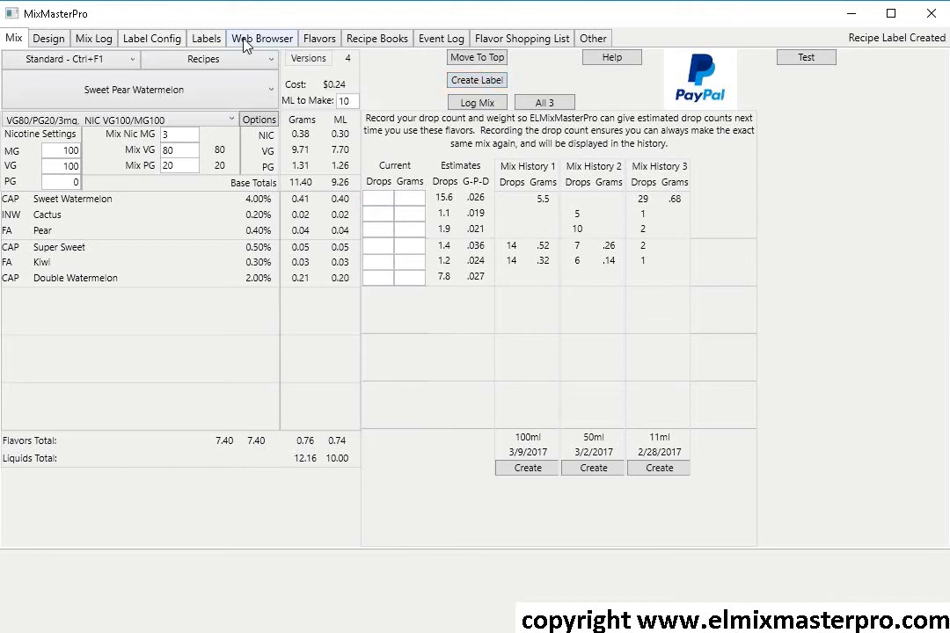
pyautogui.click(167, 39)
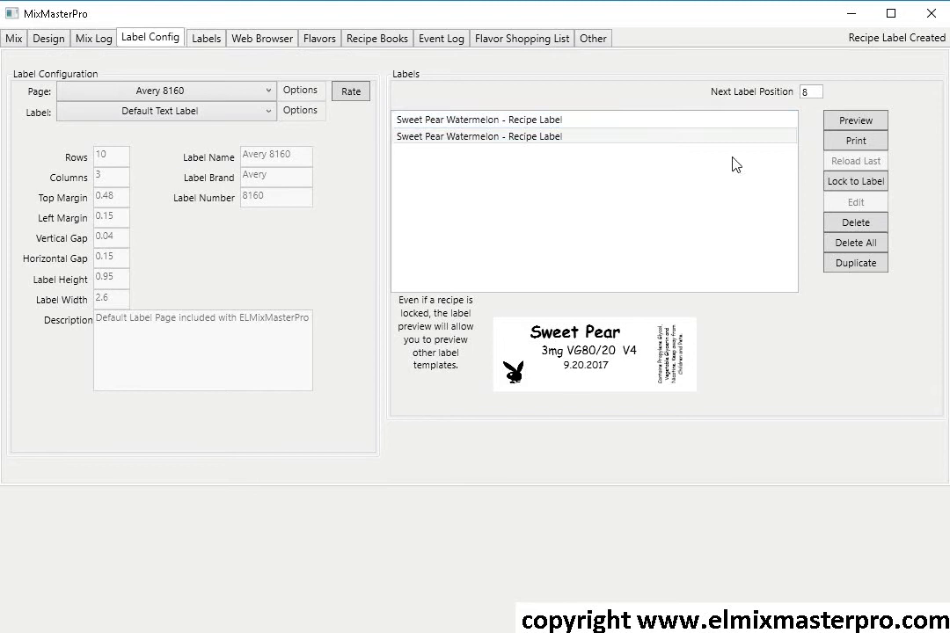
pyautogui.click(855, 223)
pyautogui.click(493, 125)
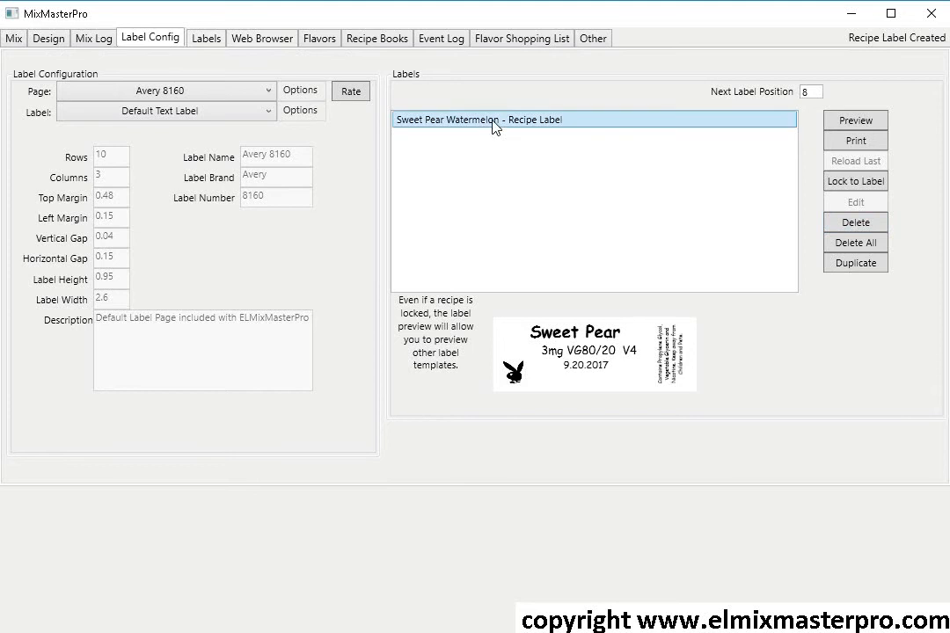
# Choose the MyLabel template for the Sweet Pear Watermelon label and return to the mix view.
pyautogui.click(270, 112)
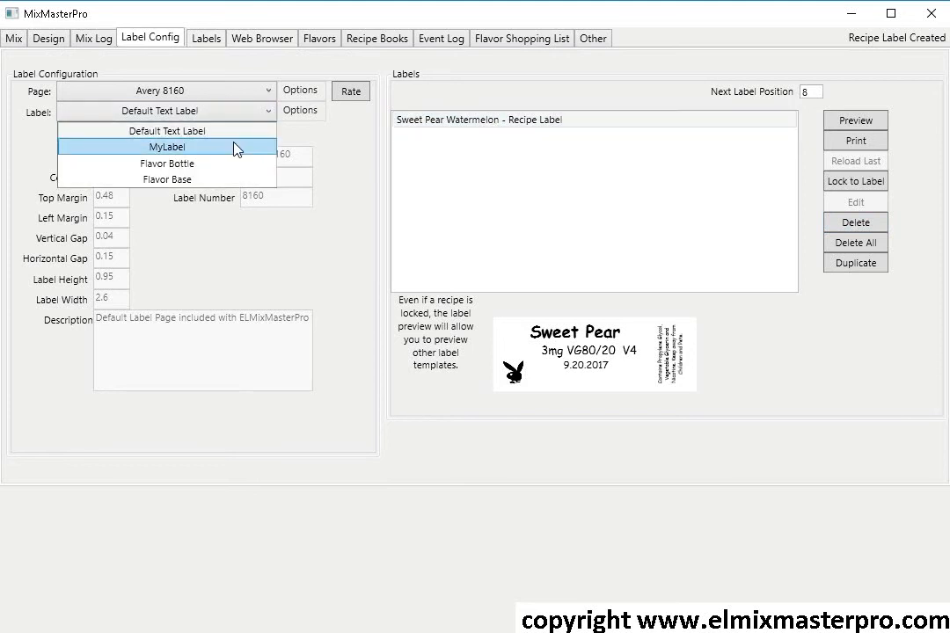
pyautogui.click(236, 149)
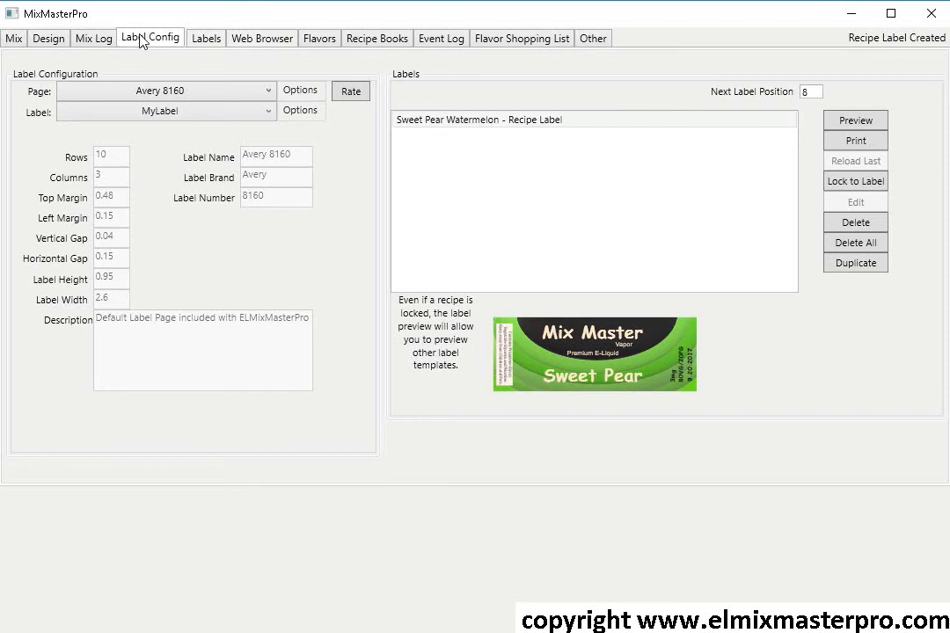
pyautogui.click(15, 38)
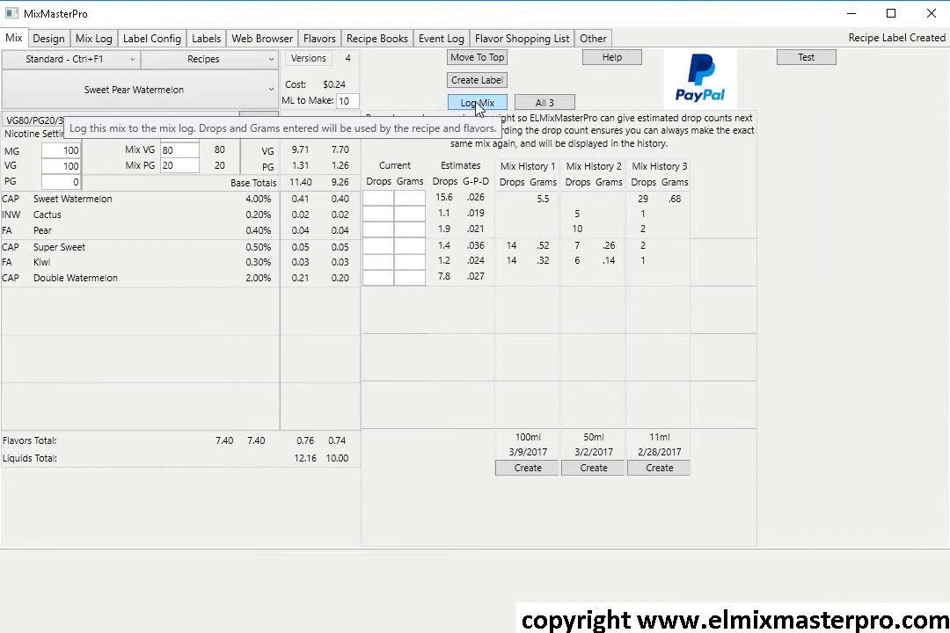
# Examine the logged mixes in the mix log, selecting the Kiwi Lime entry and a 100 ml Peachy Melon entry.
pyautogui.click(93, 39)
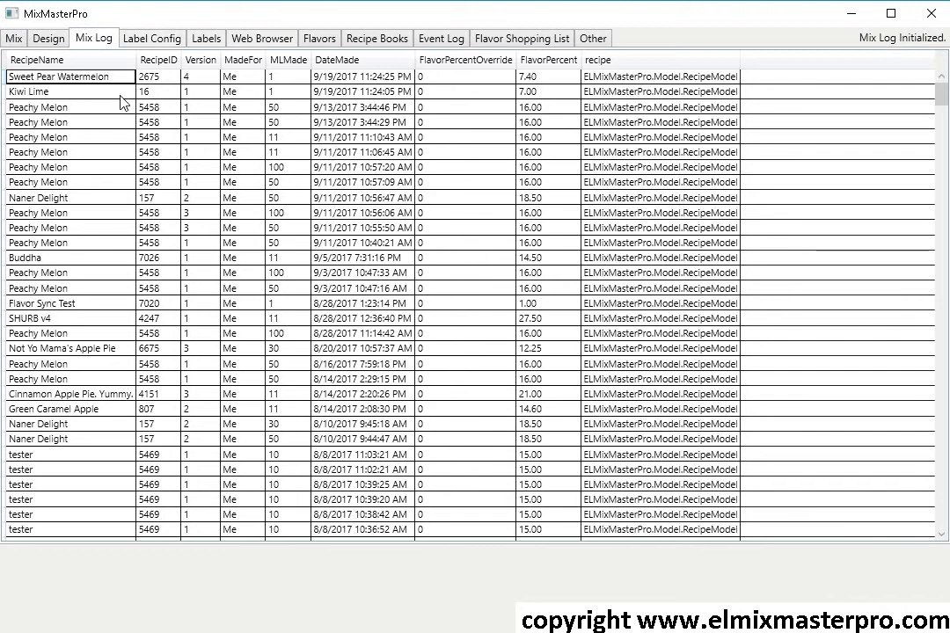
pyautogui.click(79, 92)
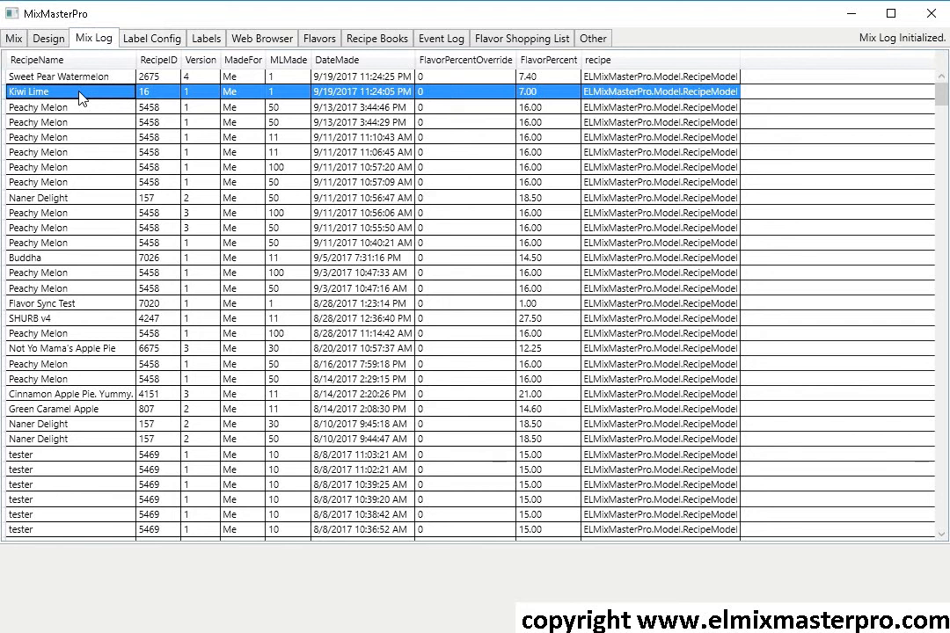
pyautogui.click(79, 168)
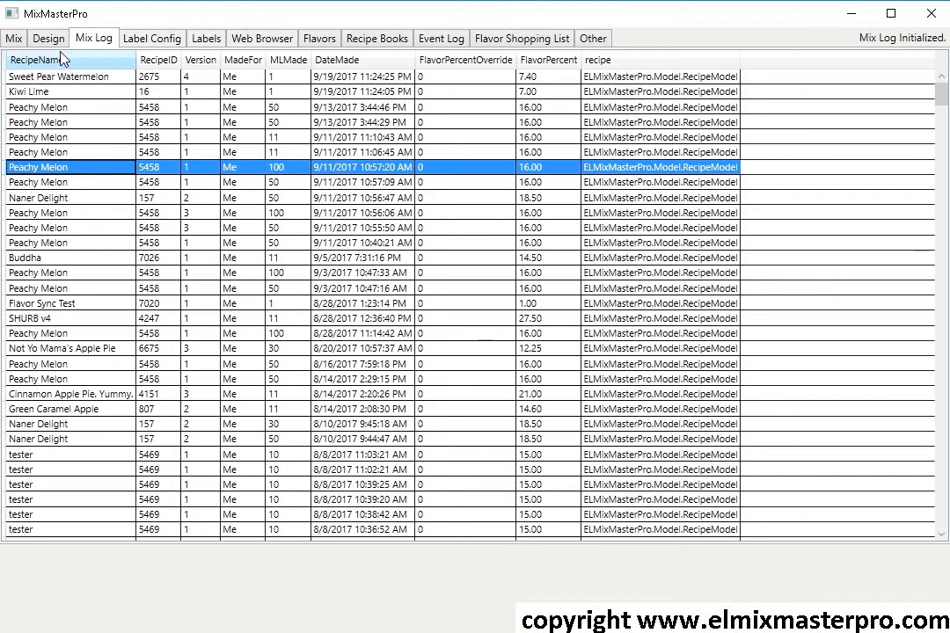
pyautogui.click(87, 93)
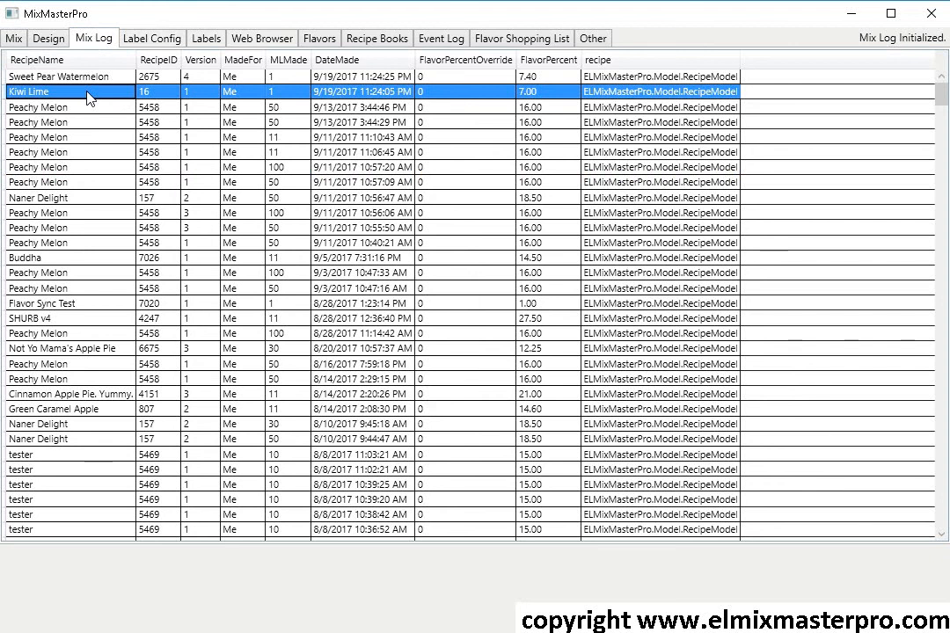
# Load the logged Kiwi Lime mix into the mix view, and switch to the Sweet Pear Watermelon recipe.
pyautogui.doubleClick(88, 93)
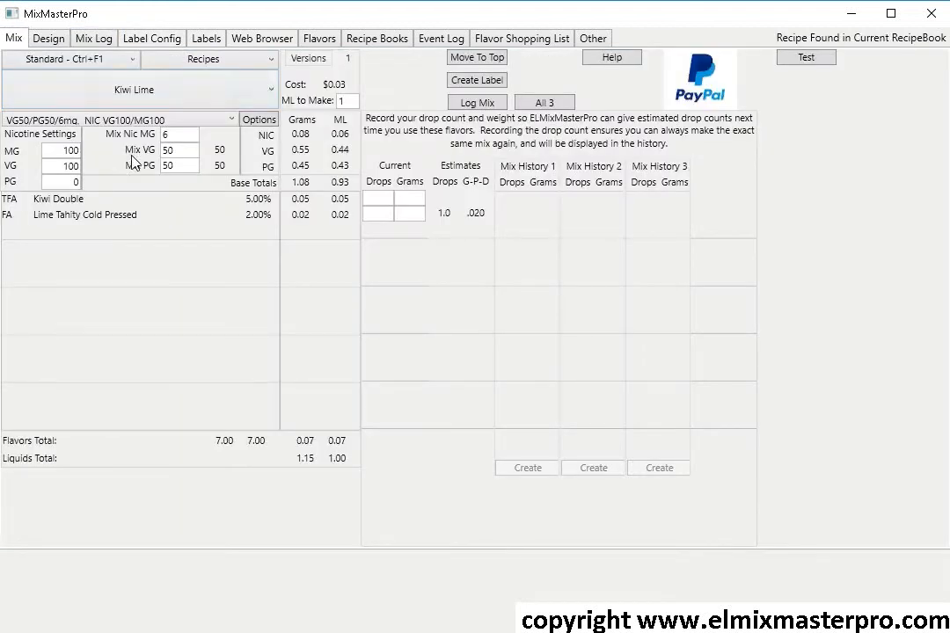
pyautogui.click(199, 102)
pyautogui.press('Down')
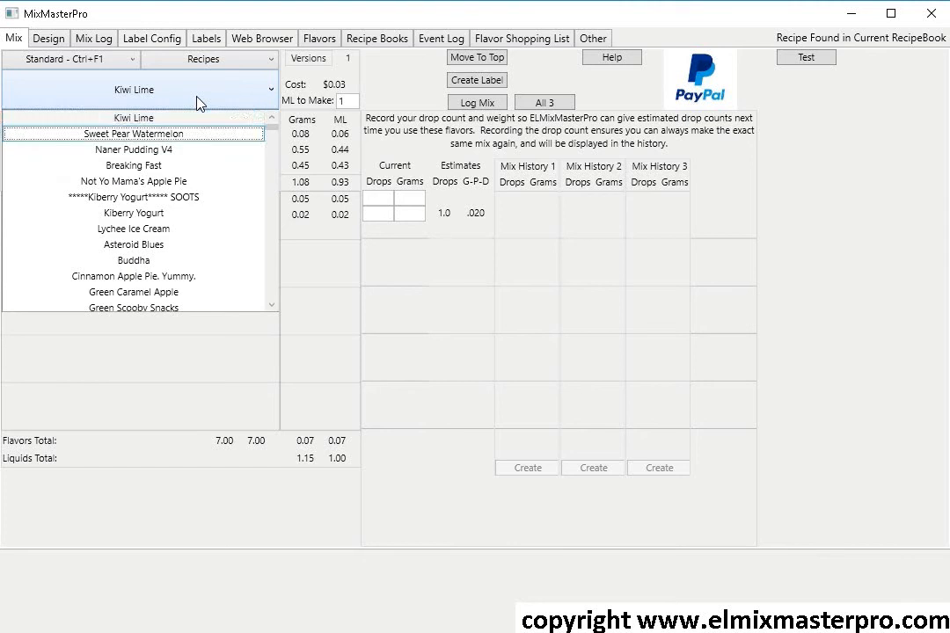
pyautogui.press('Return')
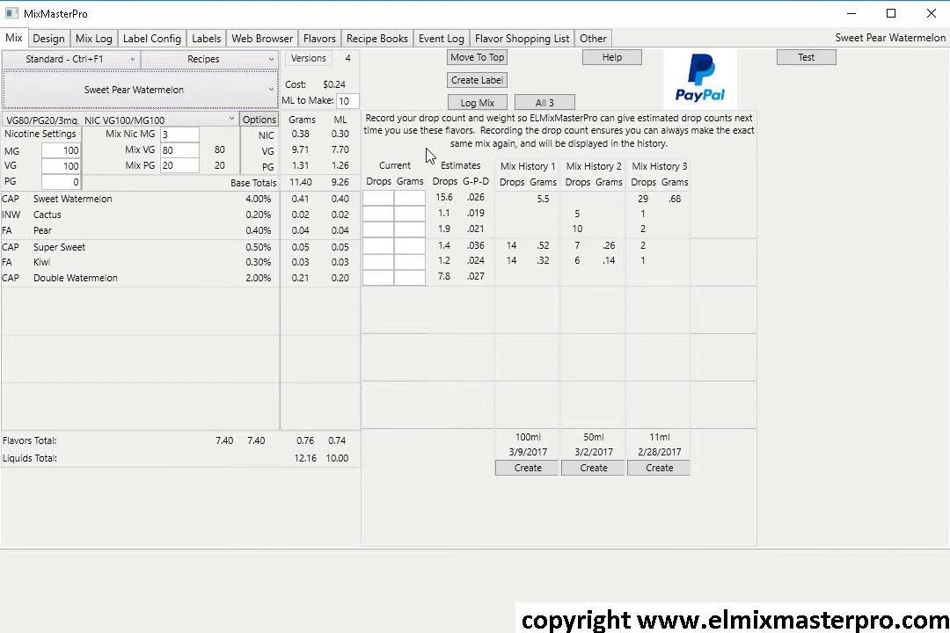
# Examine the recorded drop counts and weights behind the Sweet Watermelon drop estimate, and close the details without deleting any record.
pyautogui.click(383, 199)
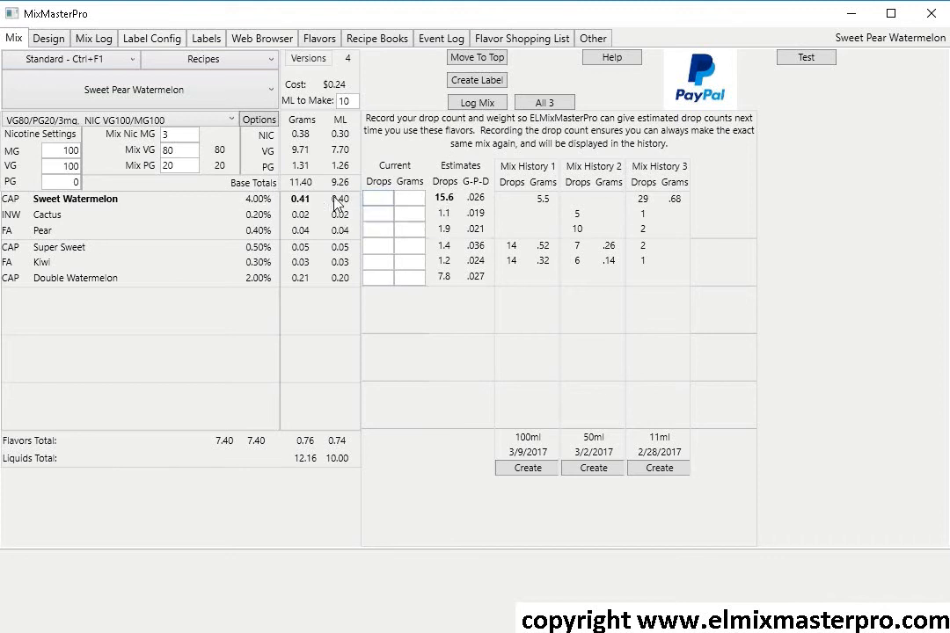
pyautogui.click(447, 200)
pyautogui.click(384, 212)
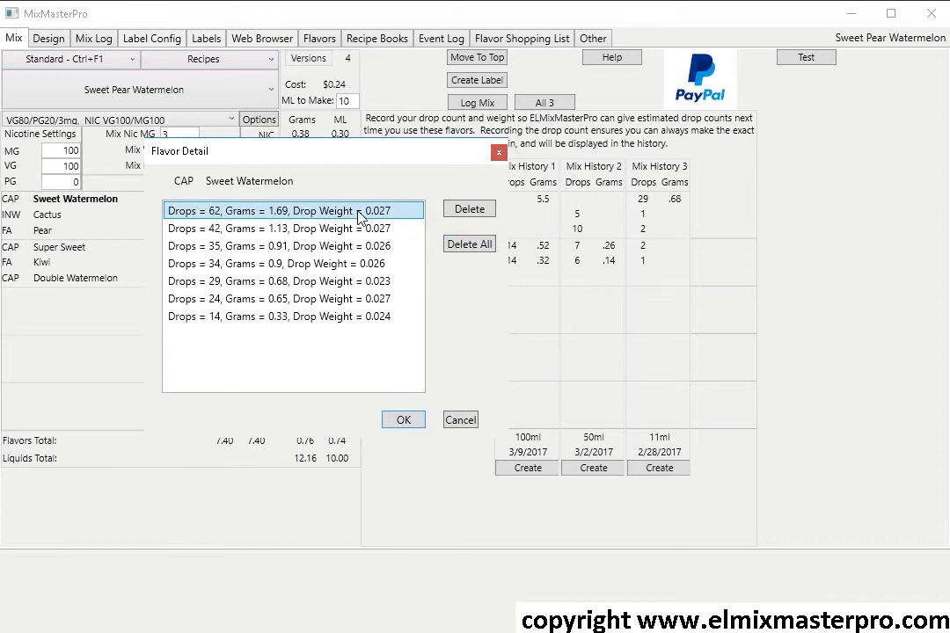
pyautogui.click(394, 247)
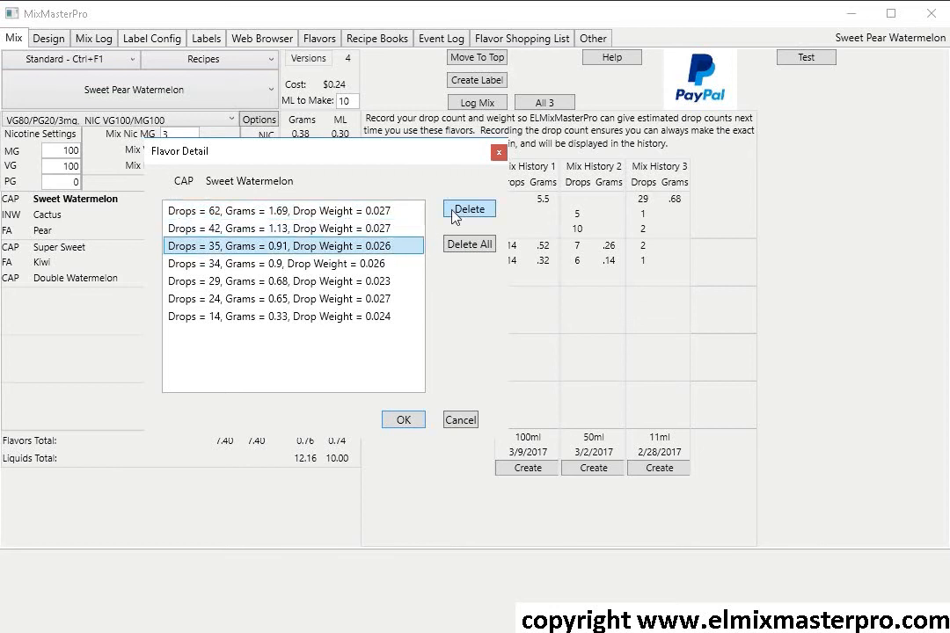
pyautogui.click(498, 152)
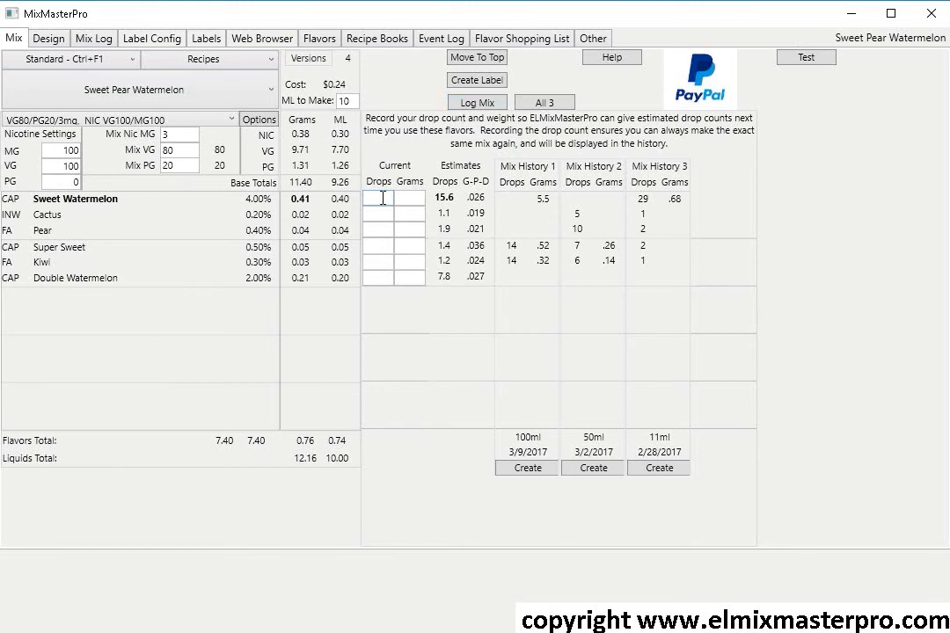
pyautogui.click(409, 201)
# Set the amount to make to 100 ml and create a new recipe version from the 100 ml mix history of 3/9/2017.
pyautogui.click(355, 99)
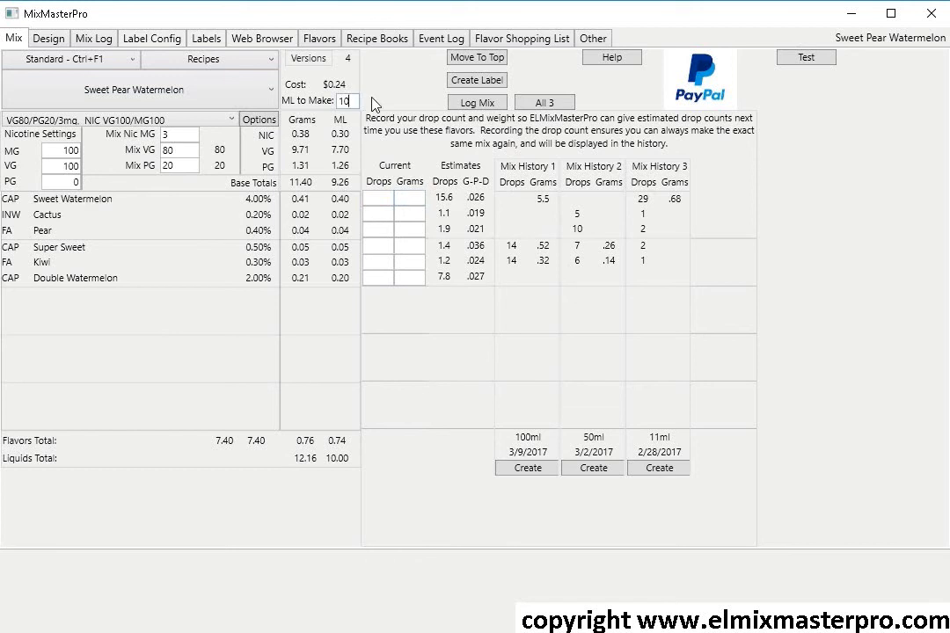
pyautogui.write('0')
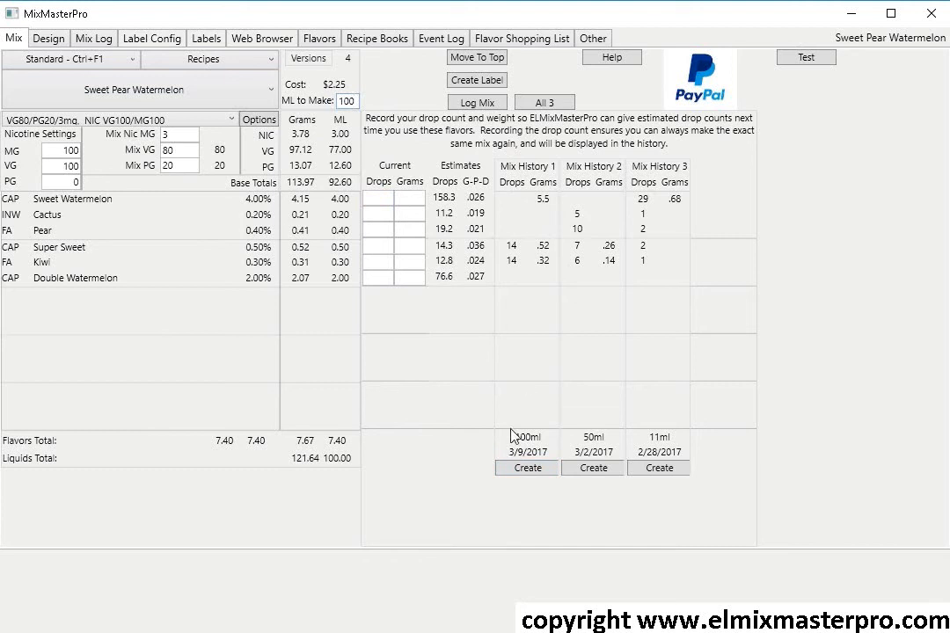
pyautogui.click(528, 468)
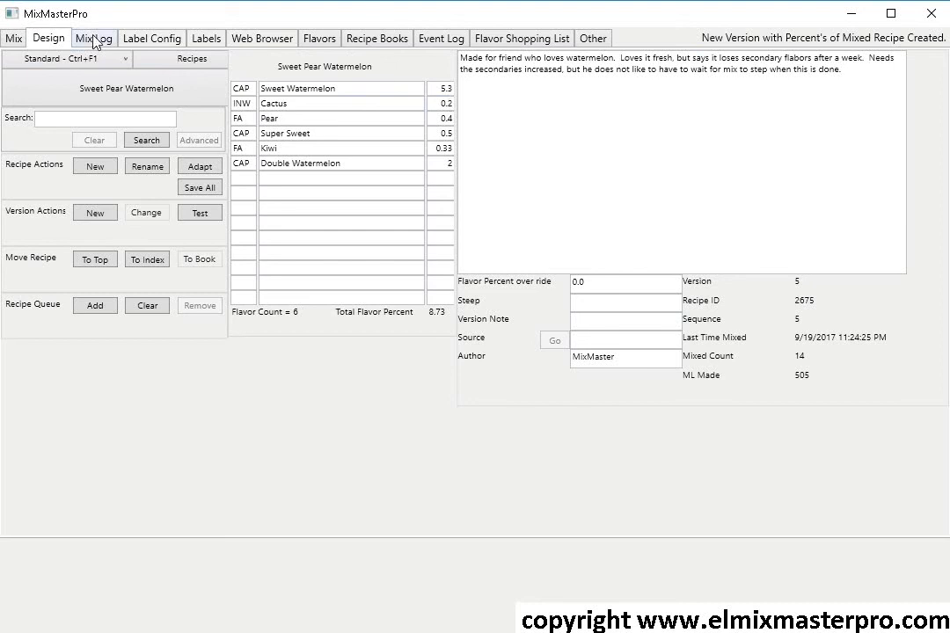
pyautogui.click(13, 40)
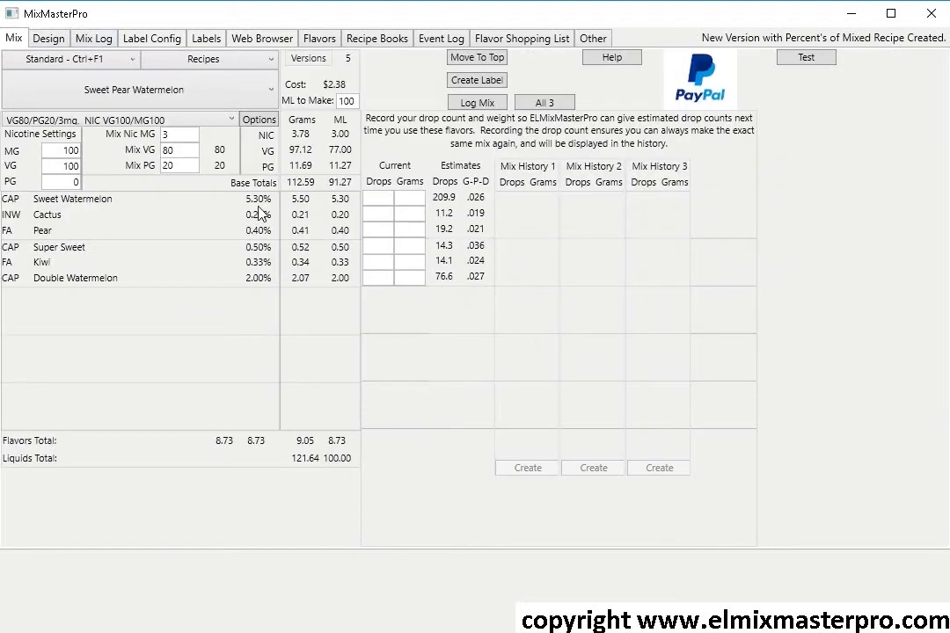
# Switch Sweet Pear Watermelon to version 4 and display it as a flavor base with 1 ml to make.
pyautogui.click(313, 59)
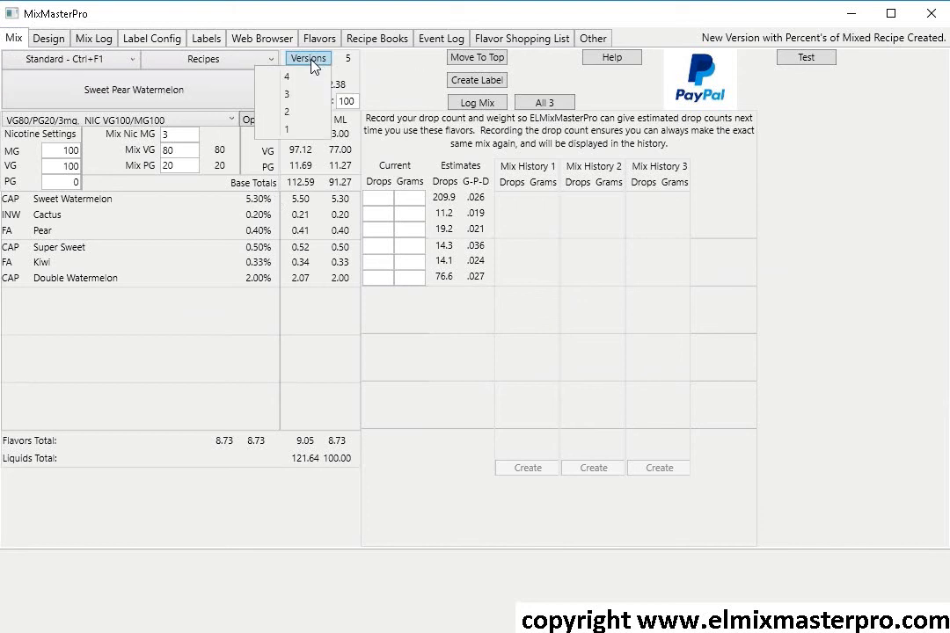
pyautogui.click(261, 74)
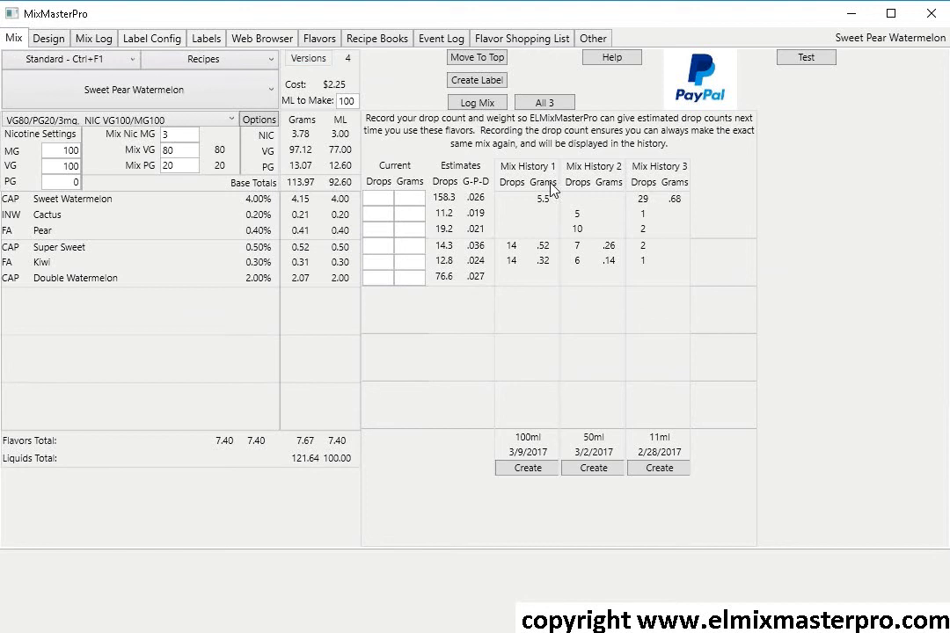
pyautogui.click(111, 60)
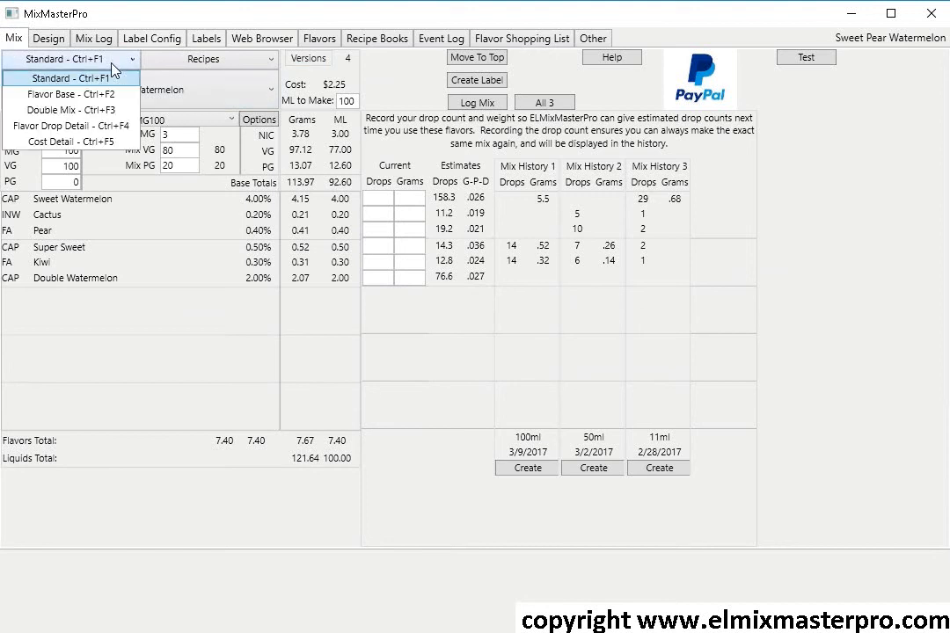
pyautogui.click(77, 94)
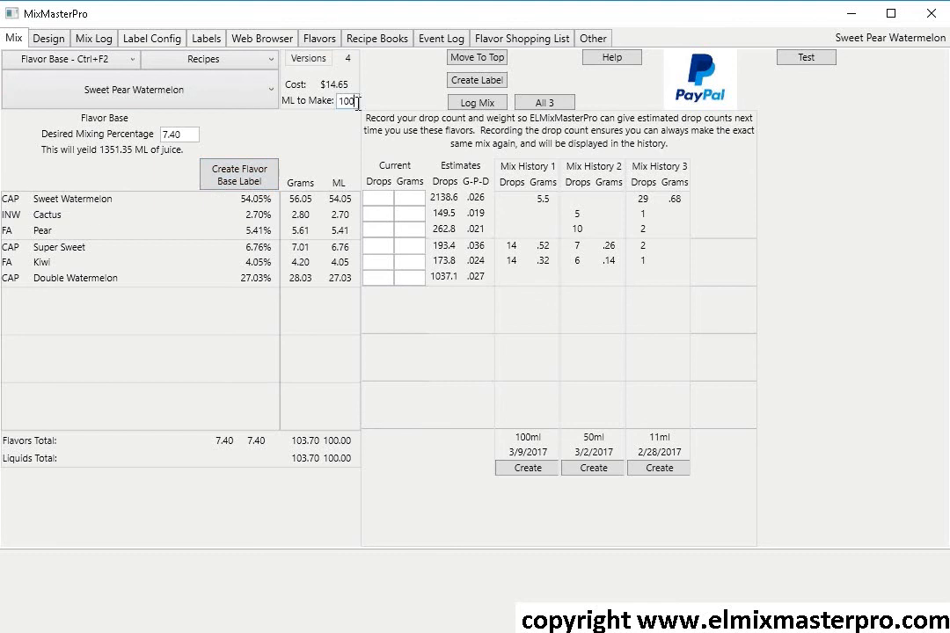
pyautogui.press('BackSpace')
pyautogui.press('BackSpace')
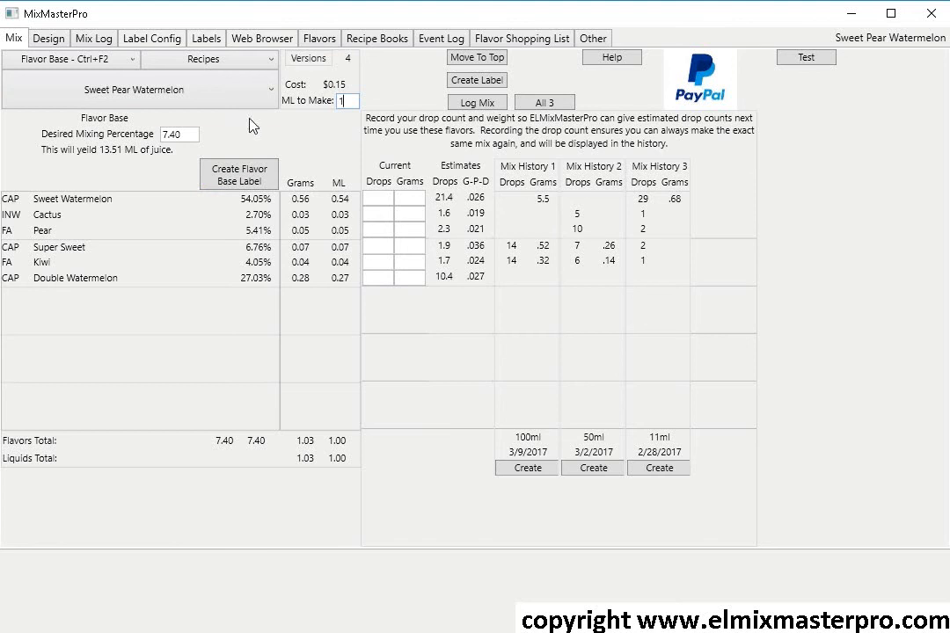
# Create a flavor base label plus a new flavor and recipe version from this base, and return to the Standard display.
pyautogui.click(236, 182)
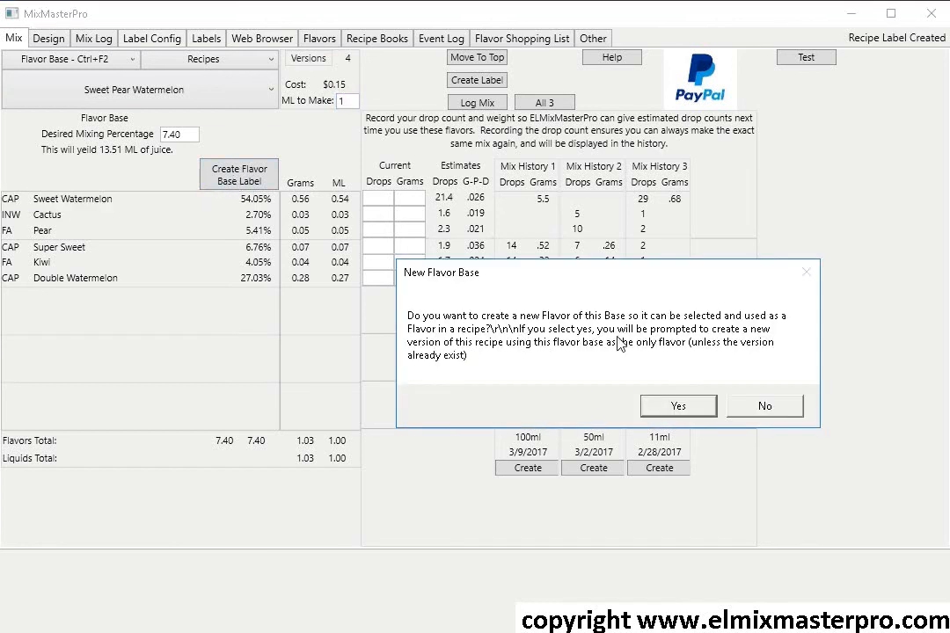
pyautogui.click(677, 408)
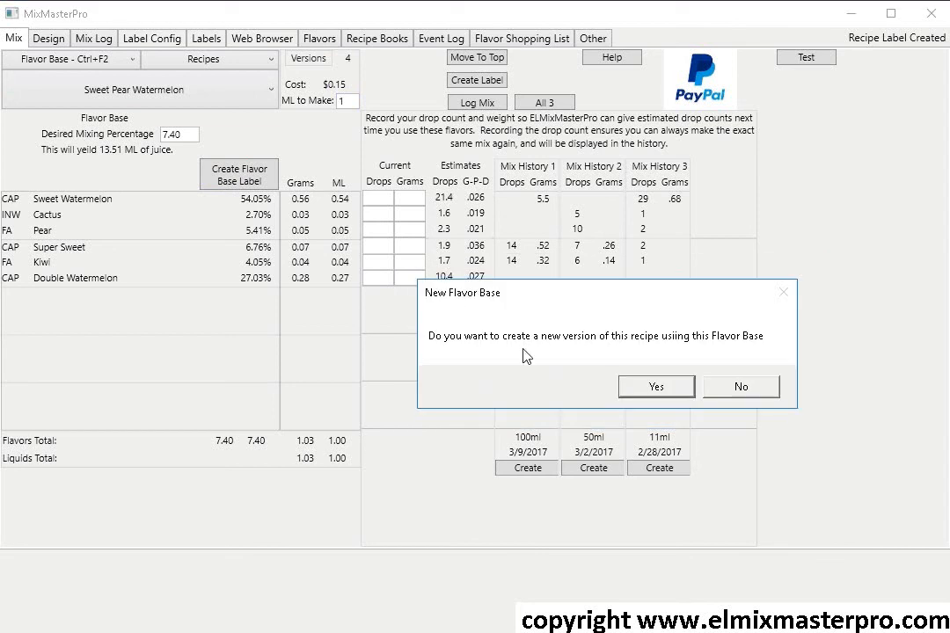
pyautogui.click(652, 389)
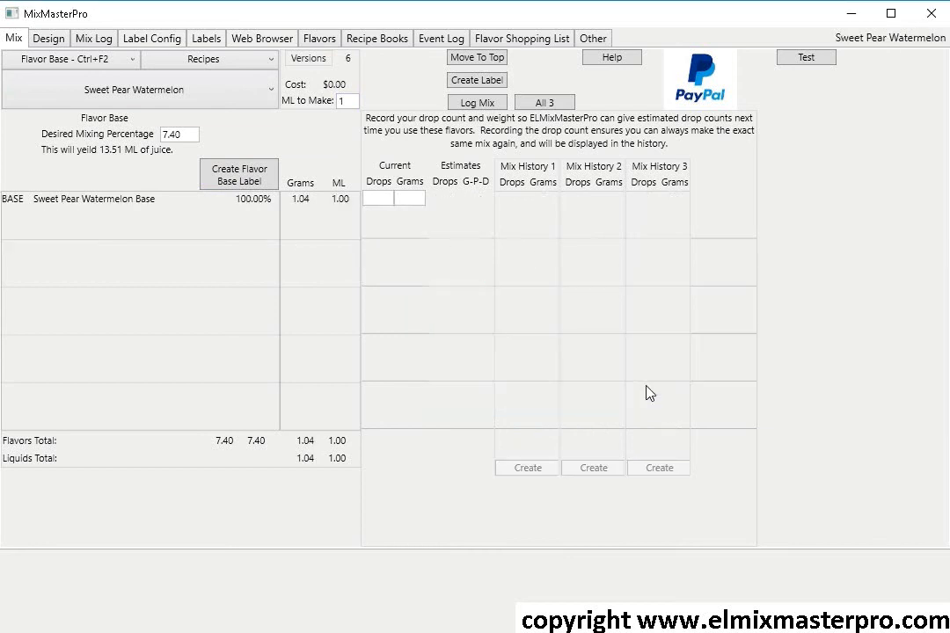
pyautogui.hotkey('ctrl', 'F1')
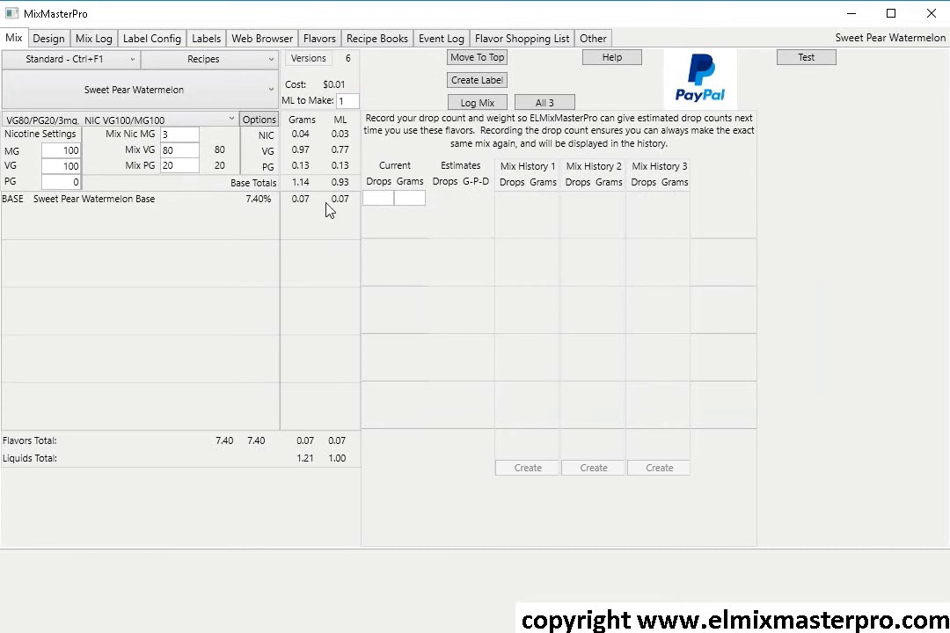
# Open the Flavor Base template of the Sweet Pear Watermelon Base label in the label editor with a zoomed preview.
pyautogui.click(151, 38)
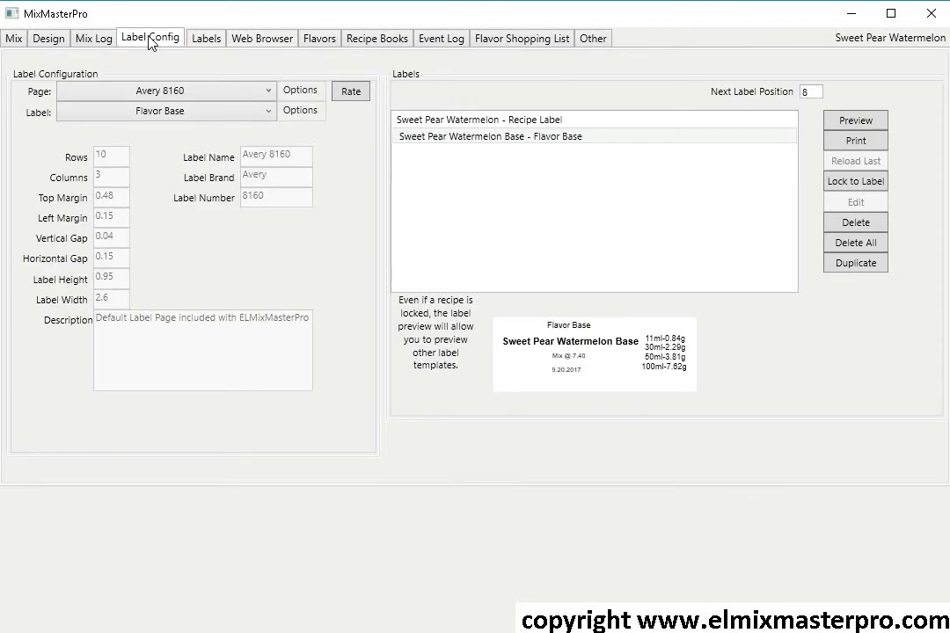
pyautogui.click(507, 140)
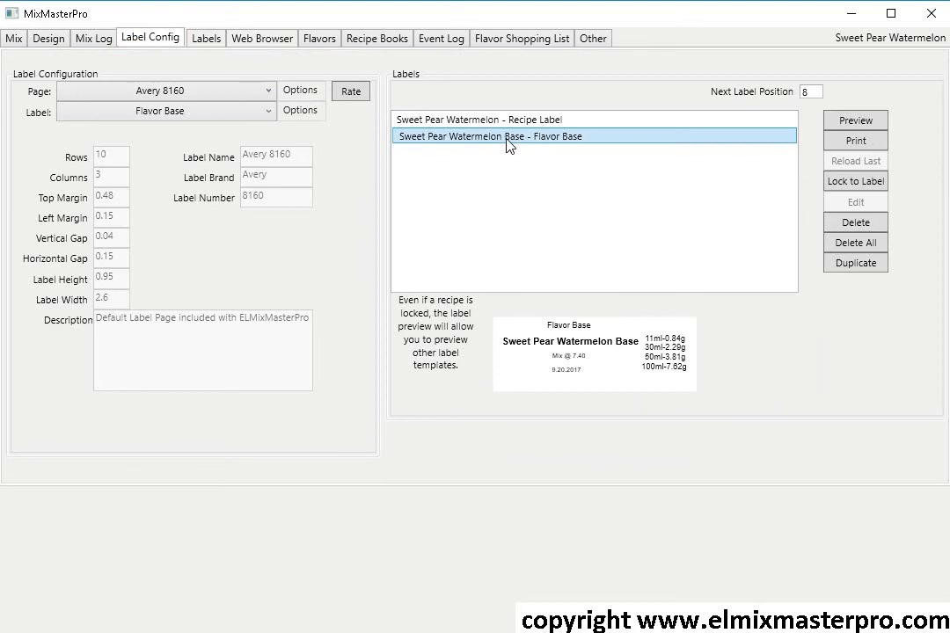
pyautogui.click(304, 111)
pyautogui.click(265, 148)
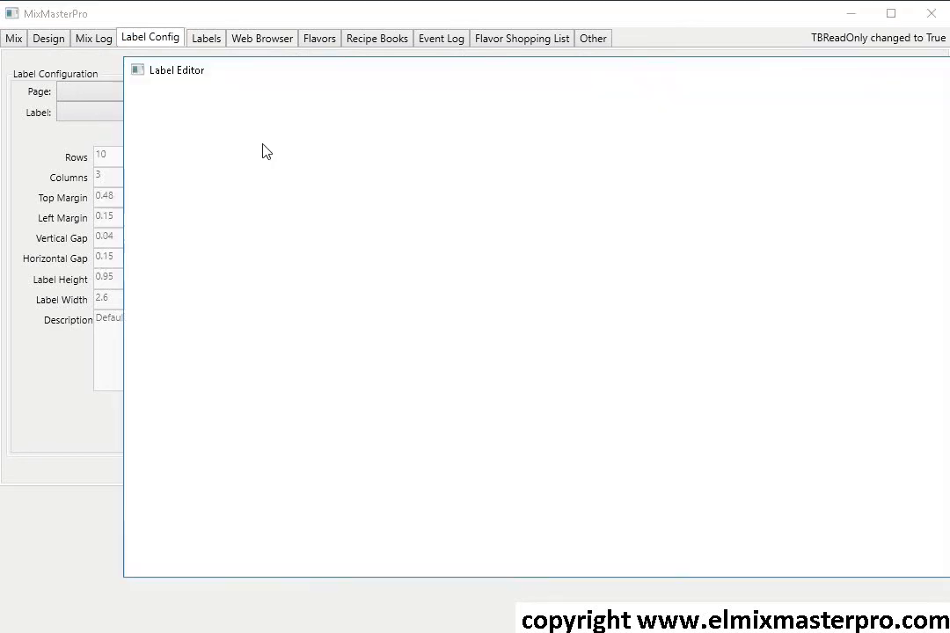
pyautogui.moveTo(649, 81); pyautogui.dragTo(501, 81)
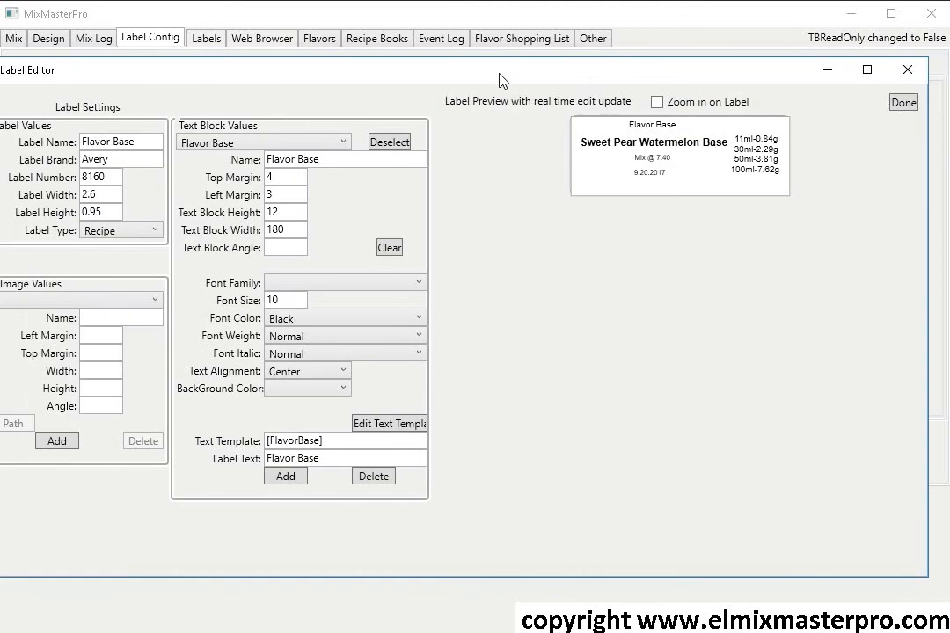
pyautogui.click(657, 101)
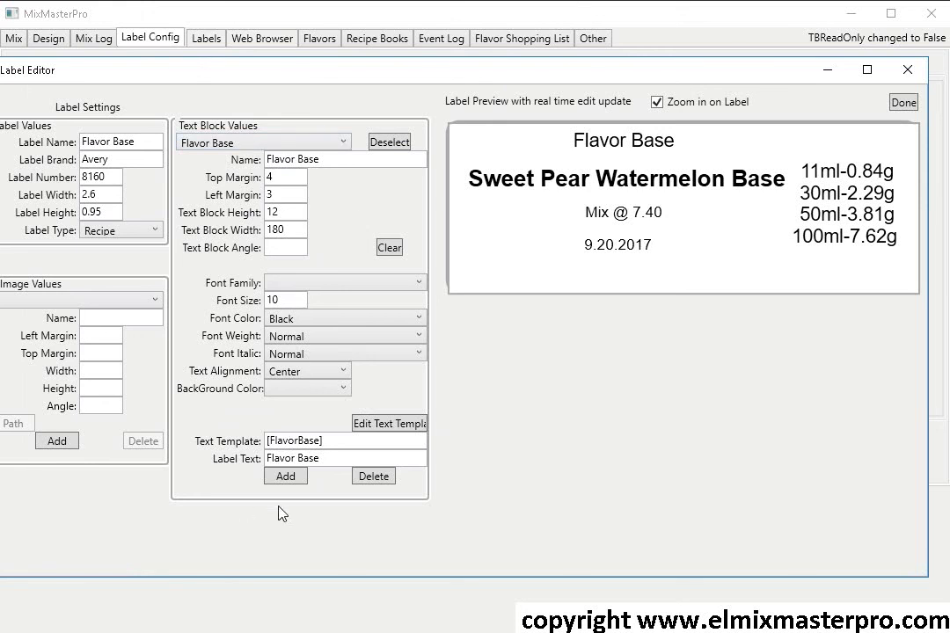
# Add a new text block to the Flavor Base label and set its top margin to 70.
pyautogui.click(284, 477)
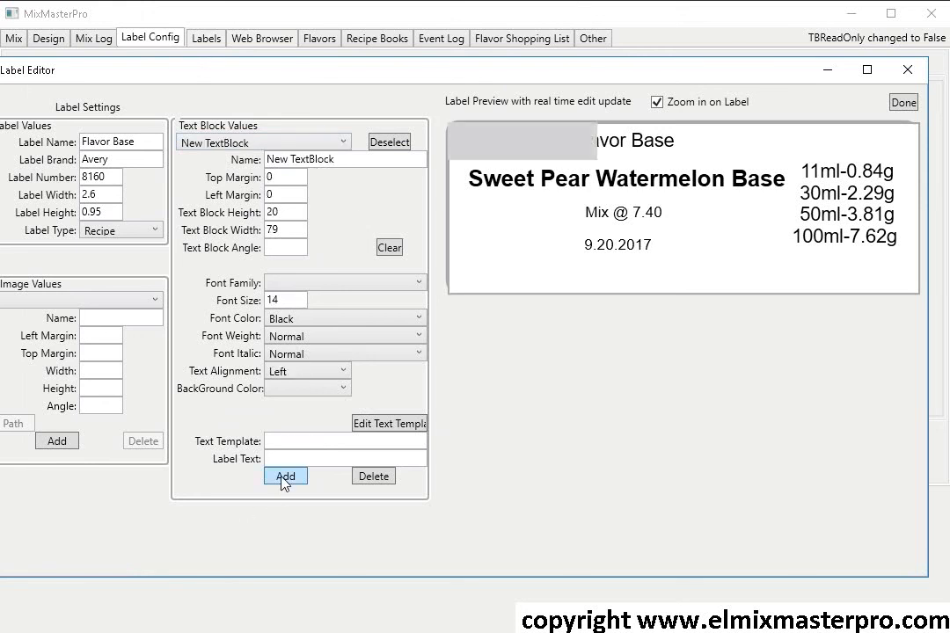
pyautogui.click(296, 179)
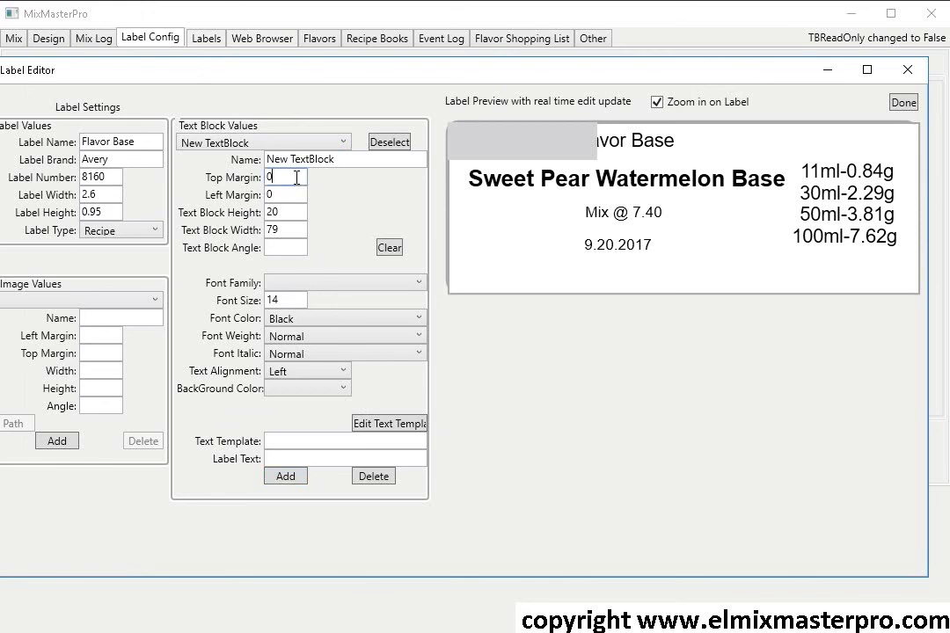
pyautogui.press('BackSpace')
pyautogui.write('80')
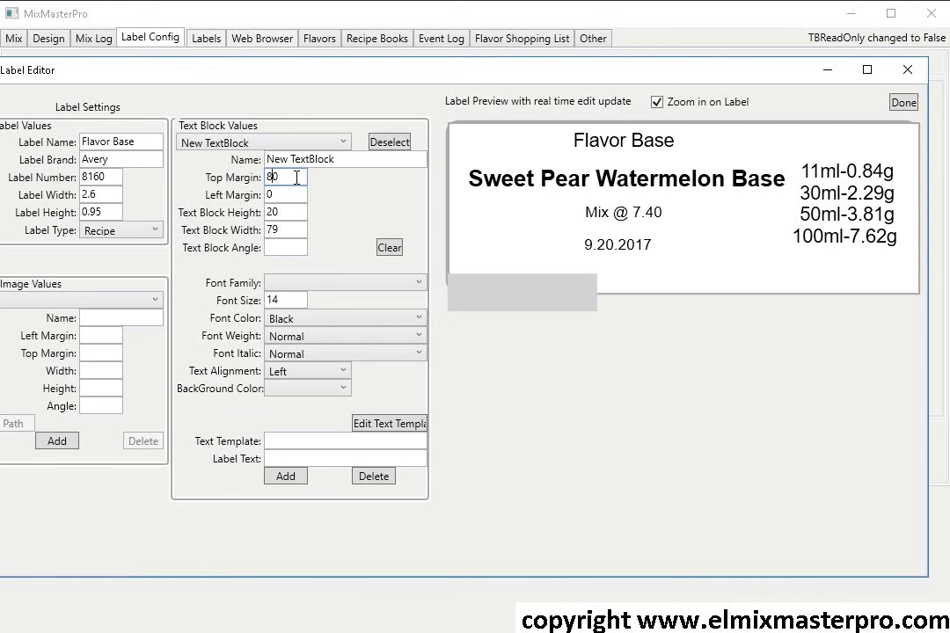
pyautogui.press('Left')
pyautogui.press('BackSpace')
pyautogui.write('6')
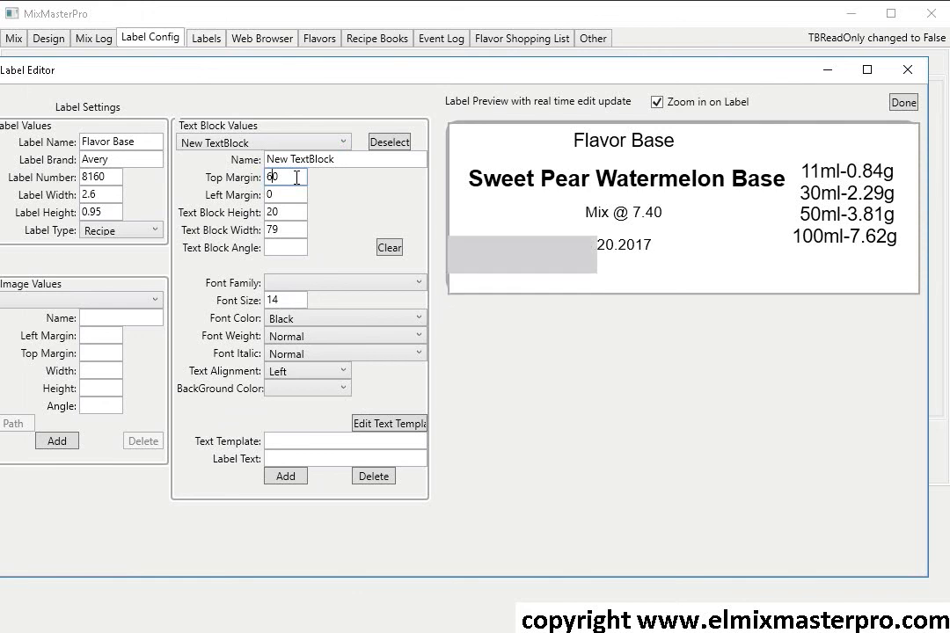
pyautogui.press('BackSpace')
pyautogui.write('7')
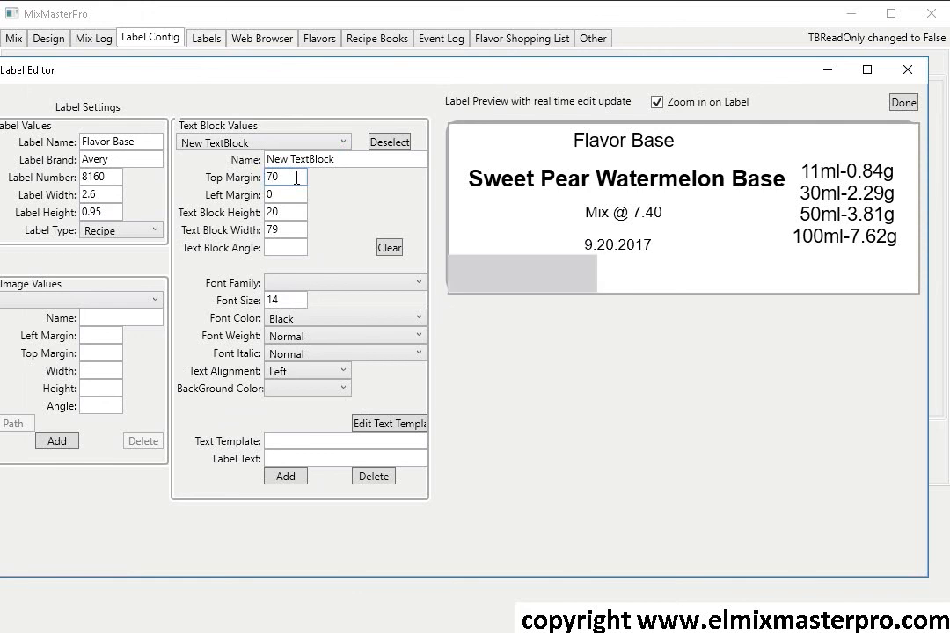
# Fill the new text block with Flavor Base Grams For ML computed for 60 ml, save the template text and close the label editor.
pyautogui.click(387, 424)
pyautogui.click(214, 148)
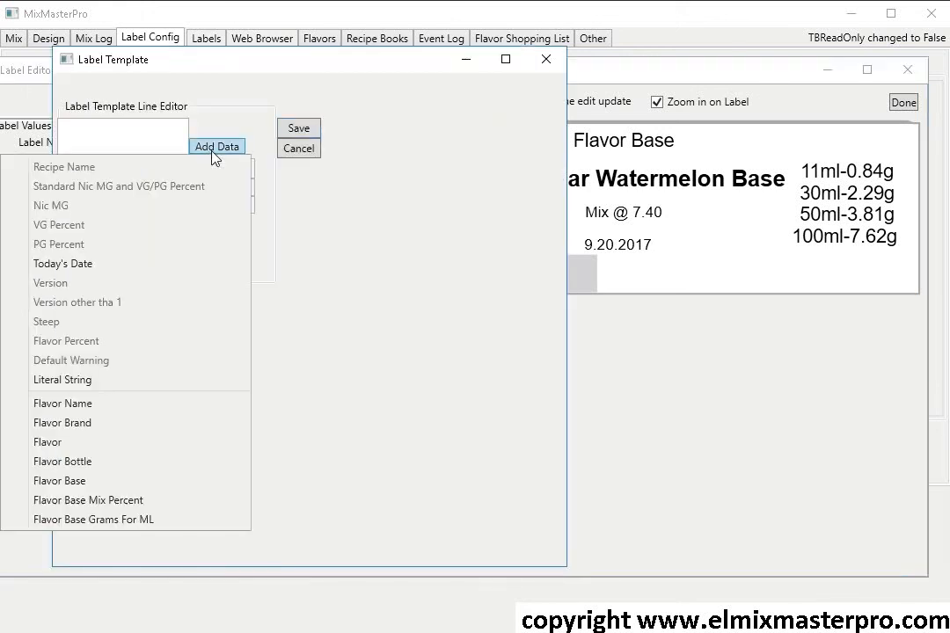
pyautogui.click(157, 519)
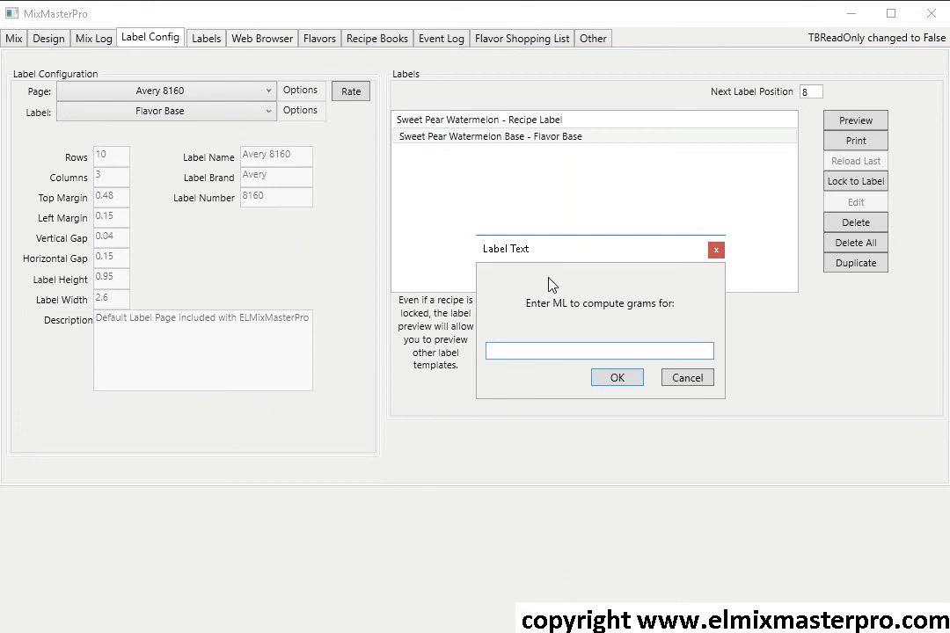
pyautogui.write('60')
pyautogui.click(613, 379)
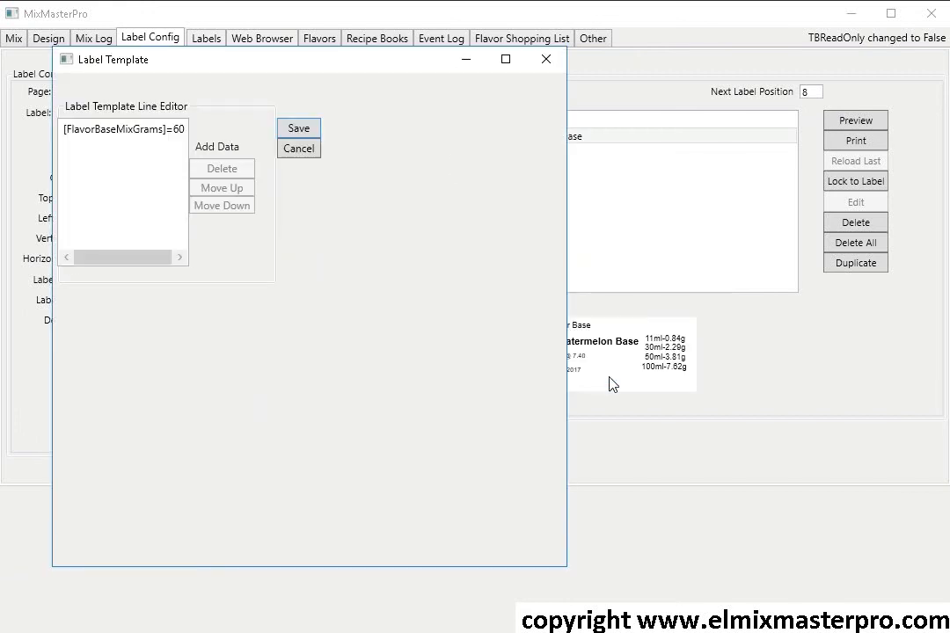
pyautogui.click(298, 130)
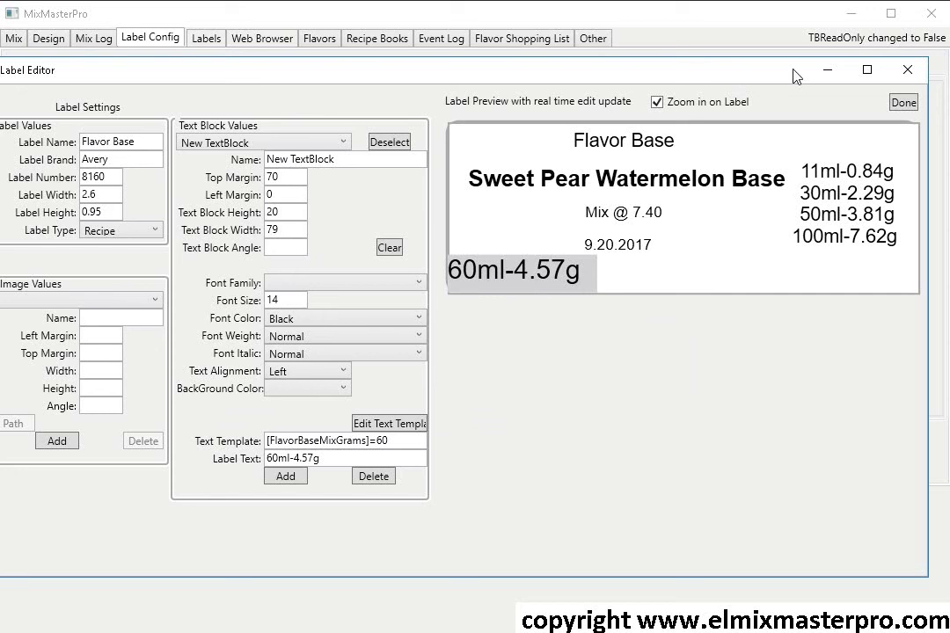
pyautogui.click(908, 70)
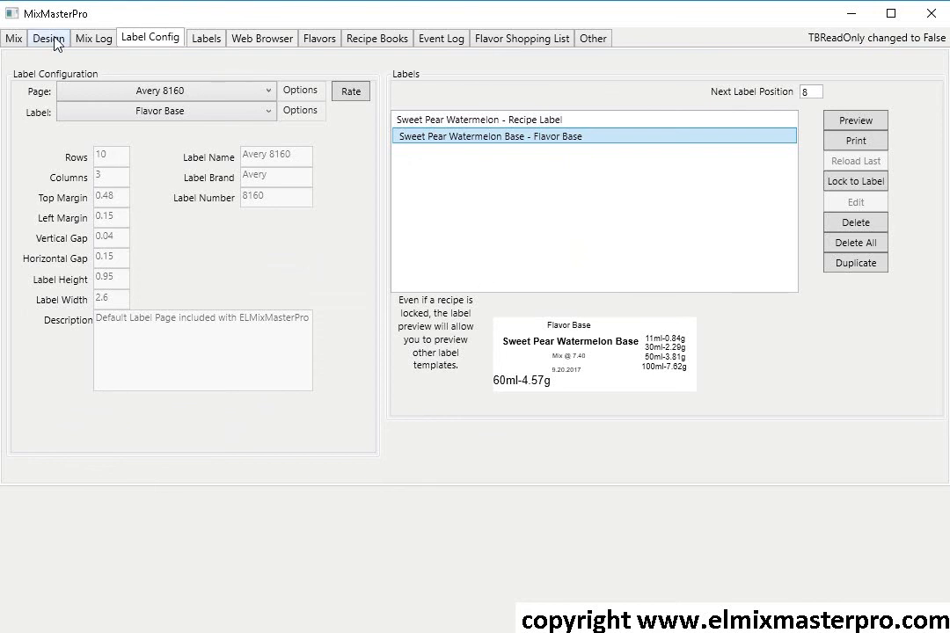
# Return to the Mix view and show the Sweet Pear Watermelon recipe in the Double Mix display.
pyautogui.click(19, 41)
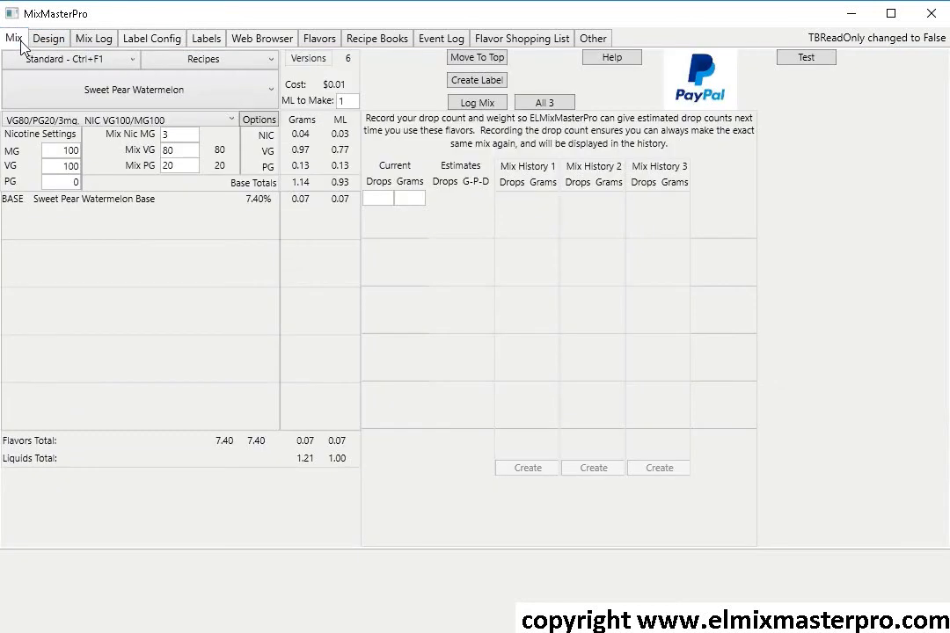
pyautogui.click(132, 62)
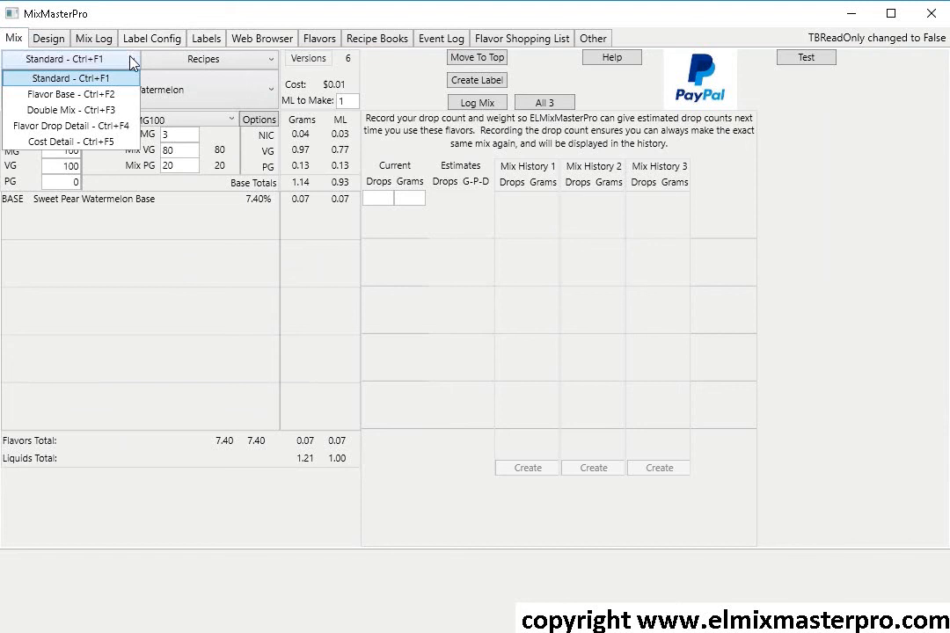
pyautogui.click(317, 60)
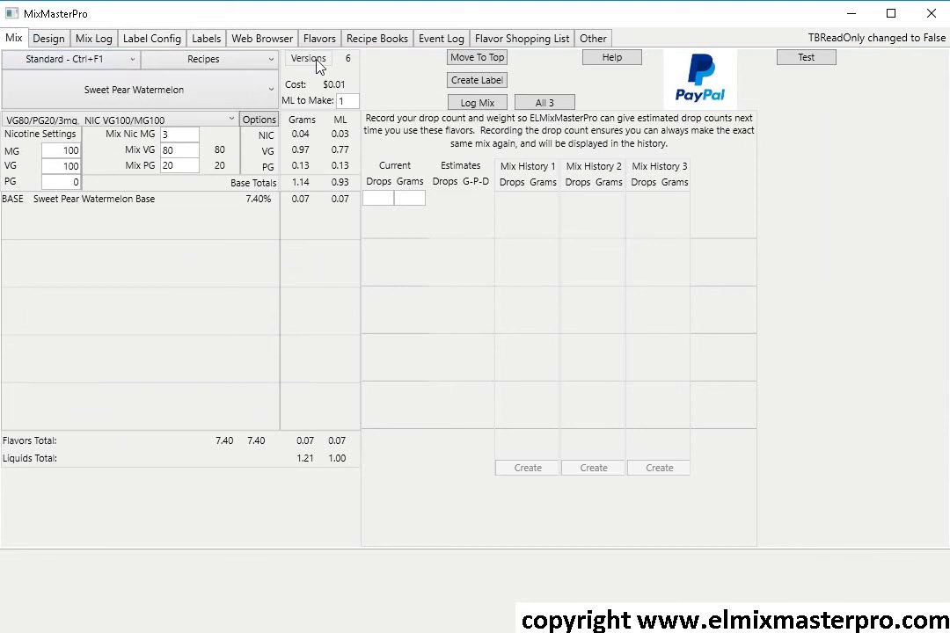
pyautogui.click(63, 62)
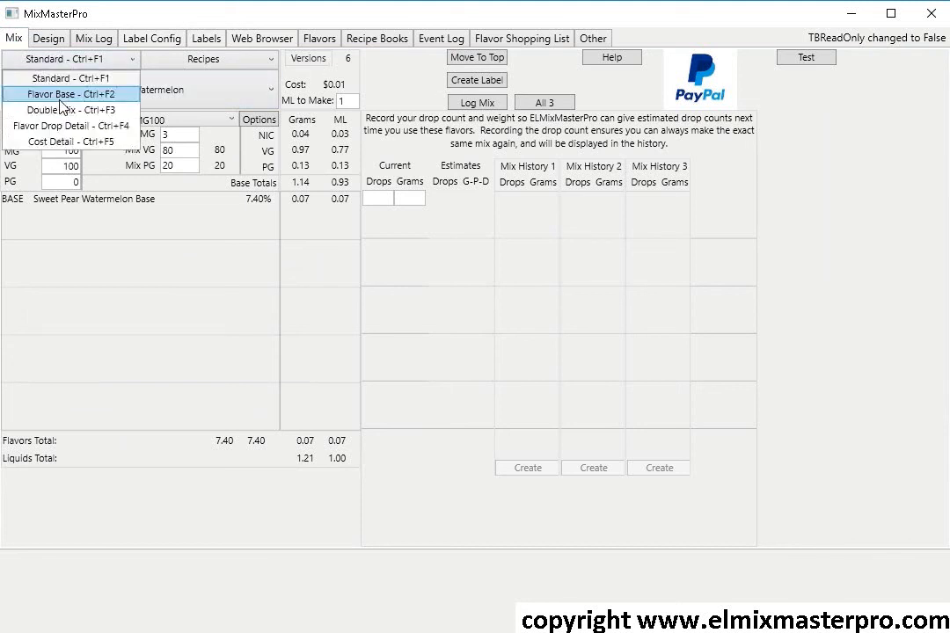
pyautogui.click(64, 110)
# Set the first ML to Make amount to 10 and the second to 100.
pyautogui.click(345, 100)
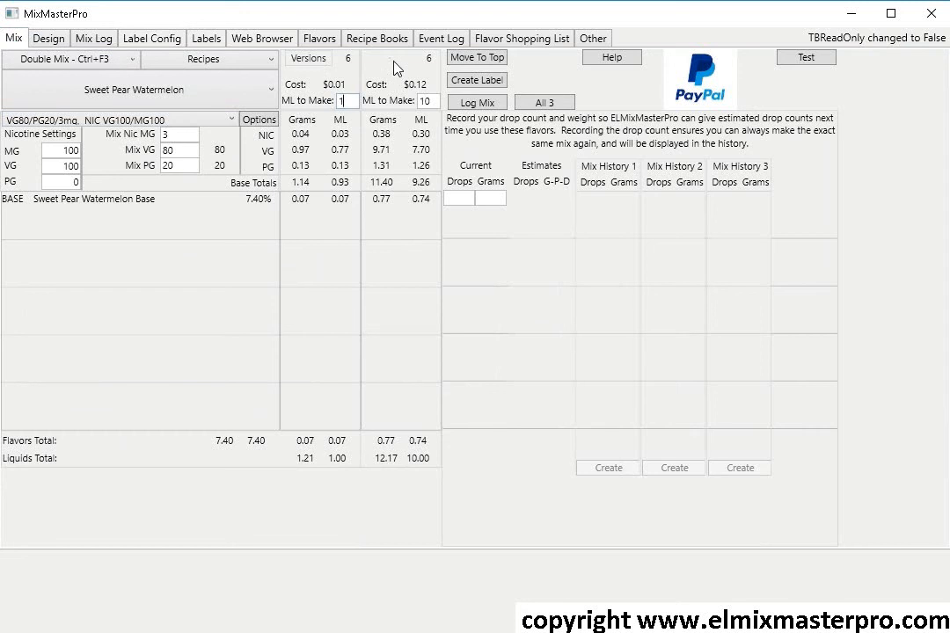
pyautogui.write('0')
pyautogui.press('Tab')
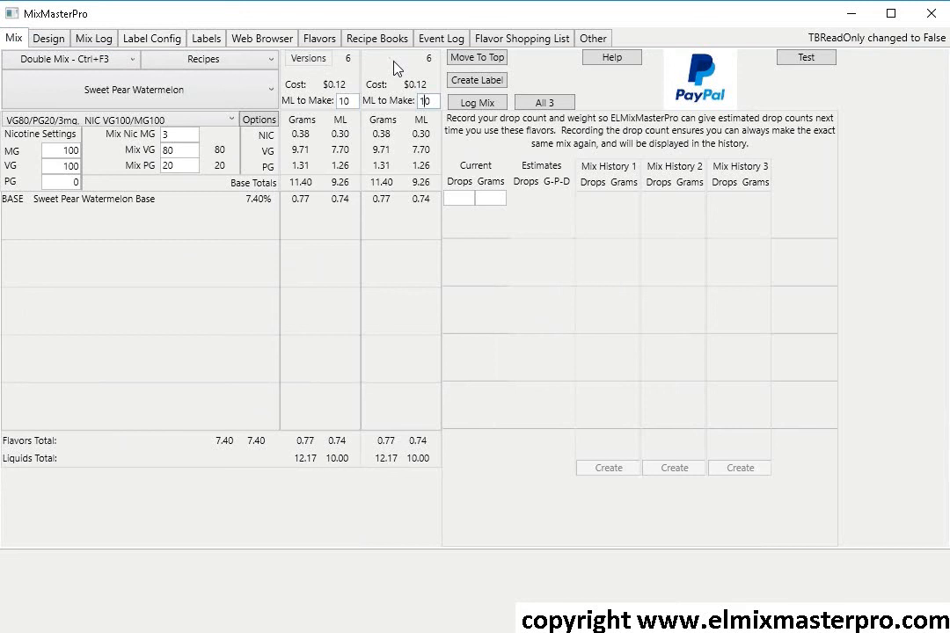
pyautogui.write('0')
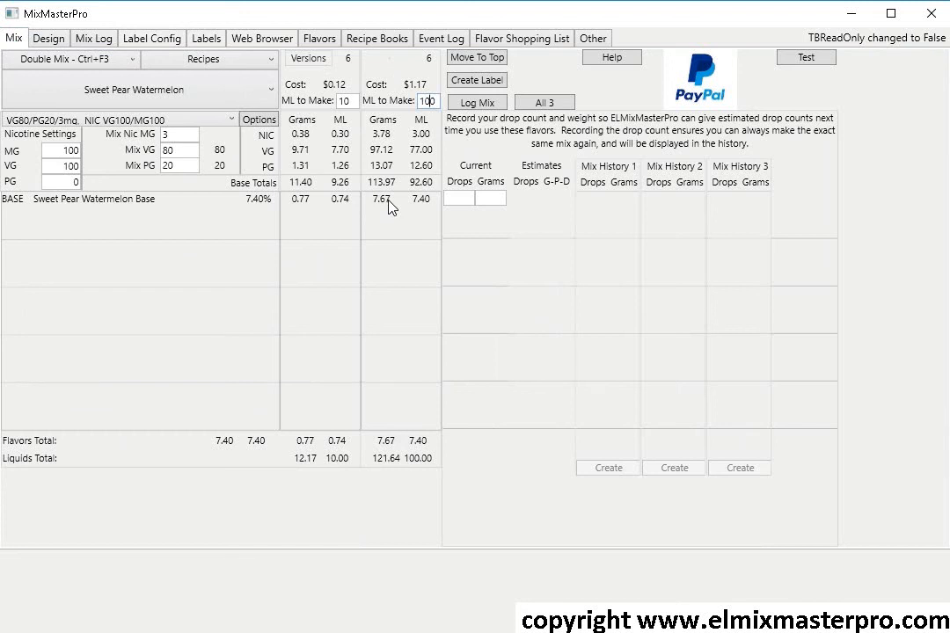
# View the recipe's Cost Detail and Flavor Drop Detail displays, and return to the Standard display.
pyautogui.click(101, 60)
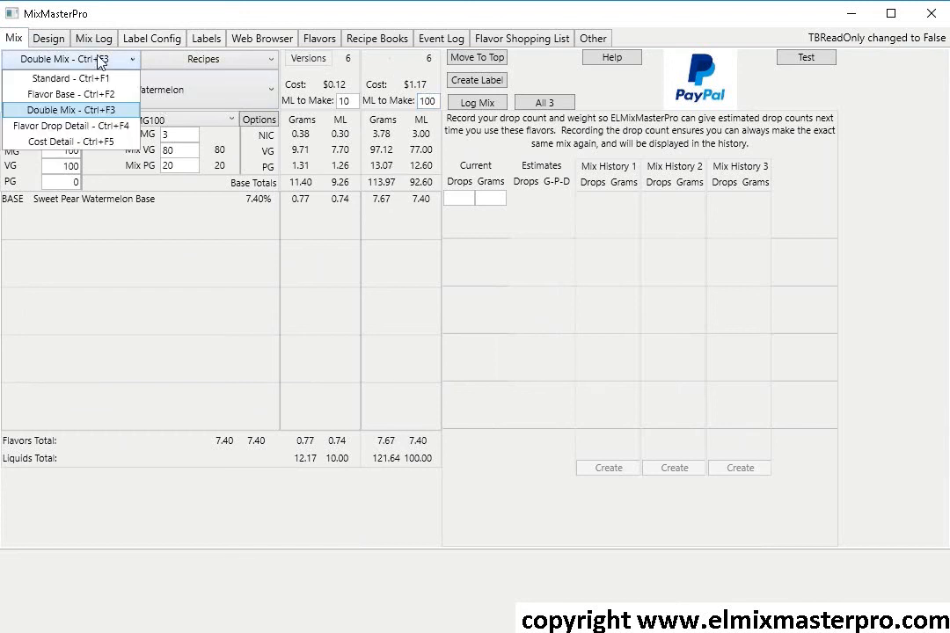
pyautogui.click(81, 145)
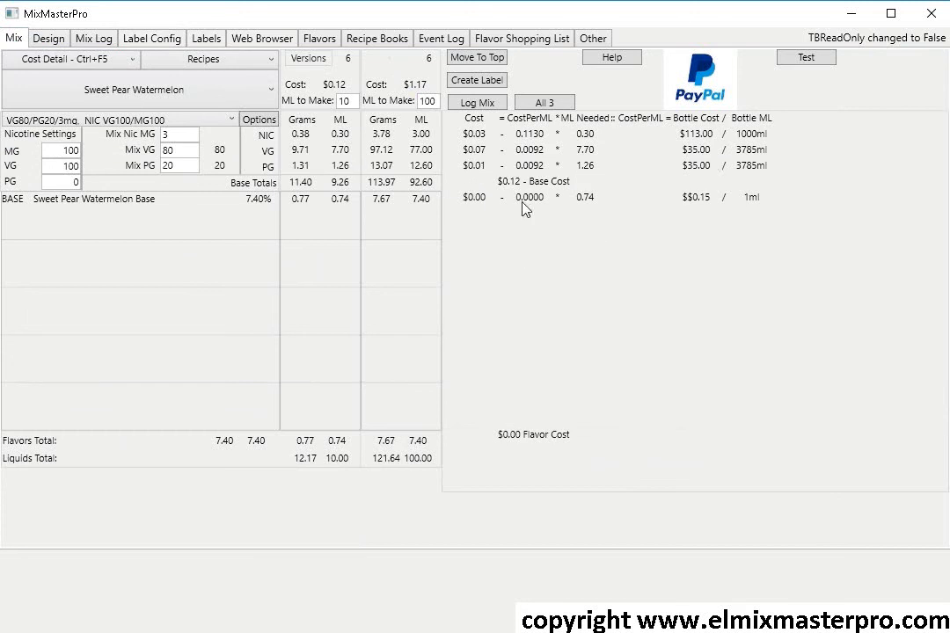
pyautogui.click(101, 61)
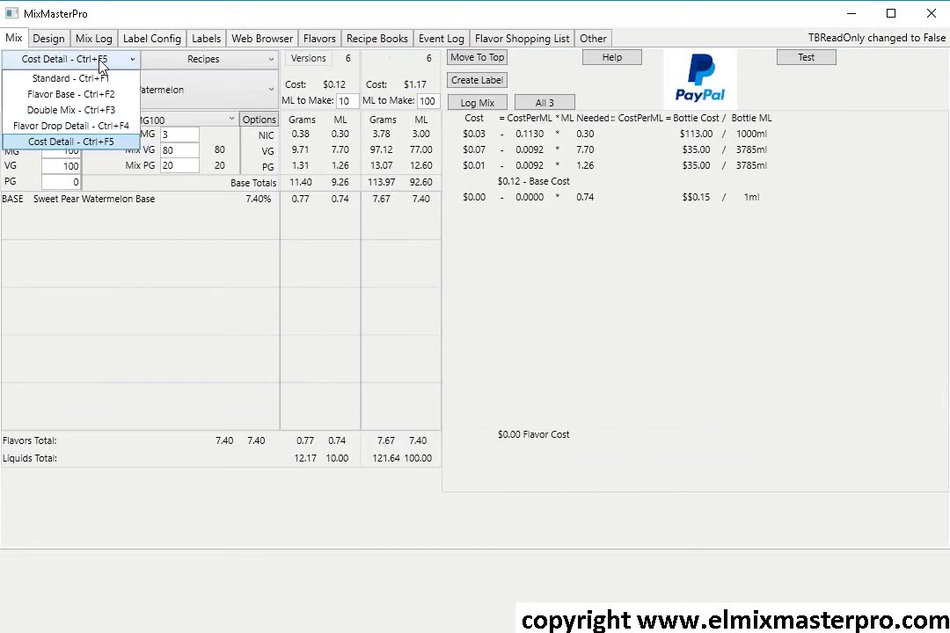
pyautogui.click(125, 127)
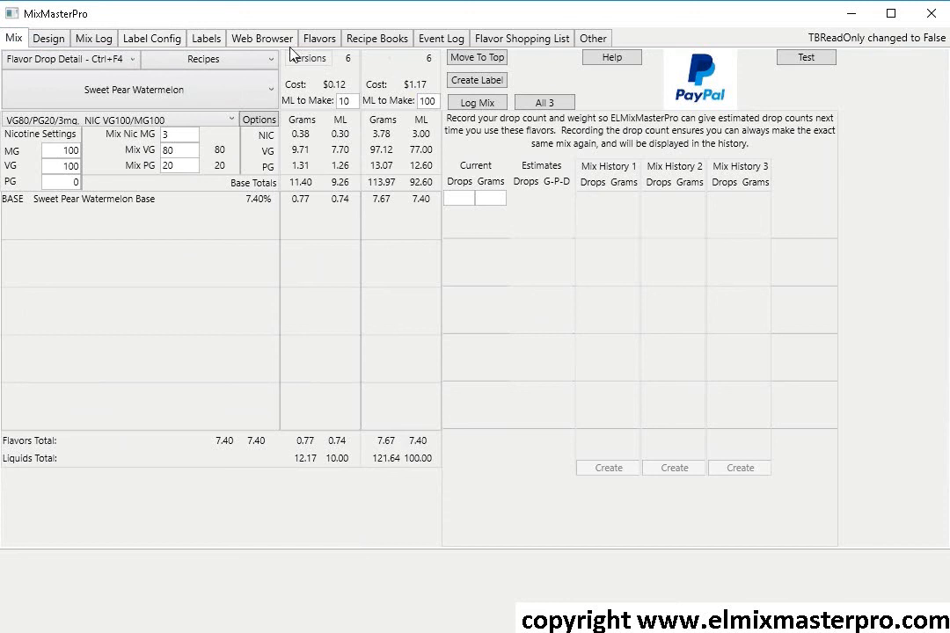
pyautogui.click(113, 56)
pyautogui.click(119, 78)
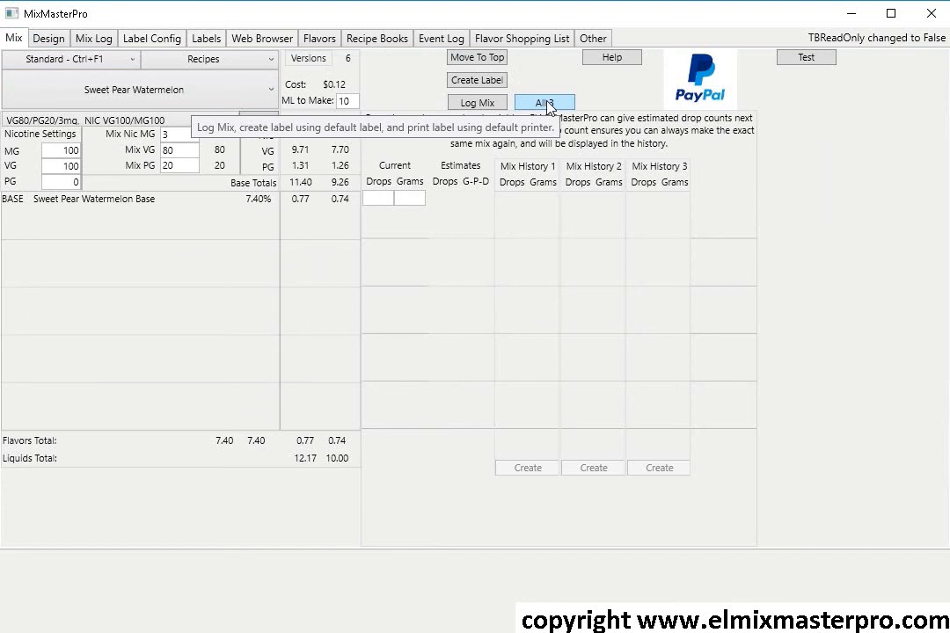
# Check the selected page, label template and queued labels in Label Config, and return to the Mix view.
pyautogui.click(146, 37)
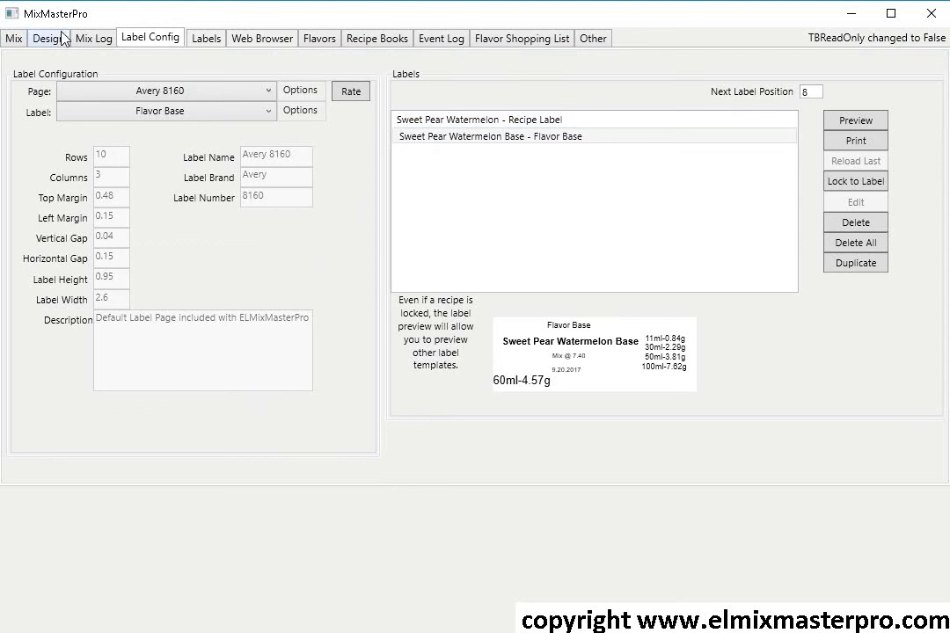
pyautogui.click(14, 38)
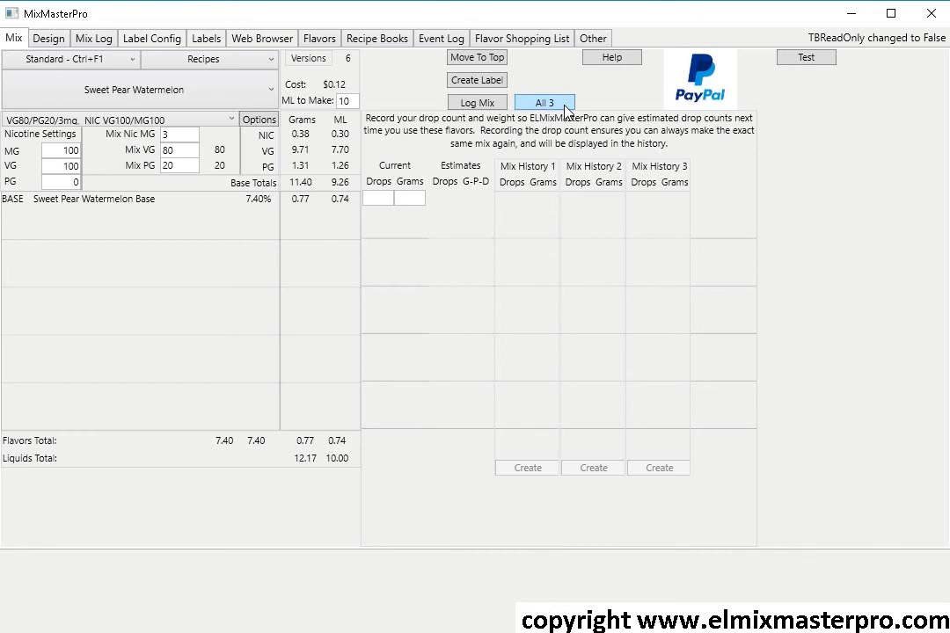
pyautogui.click(138, 40)
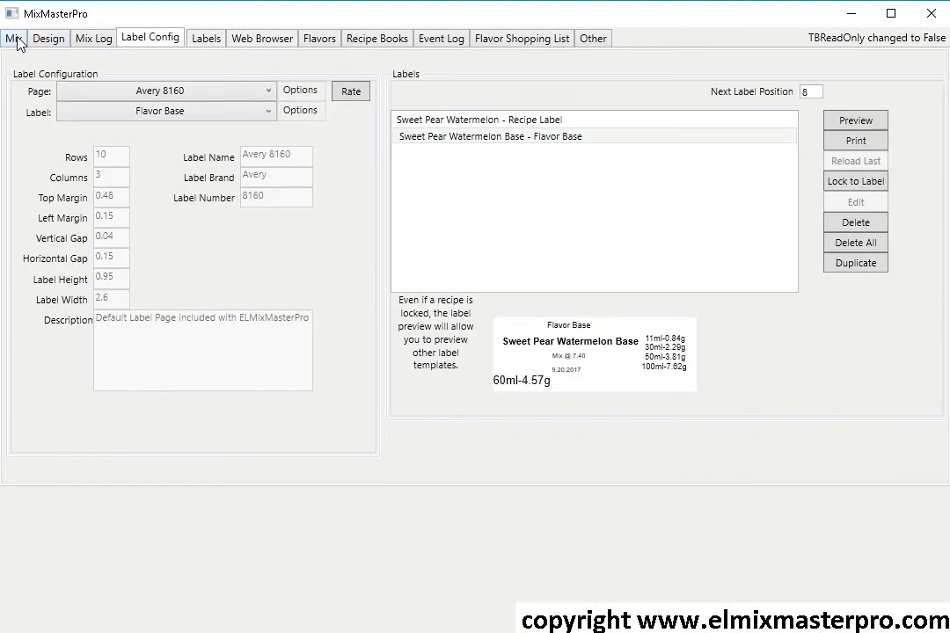
pyautogui.click(15, 40)
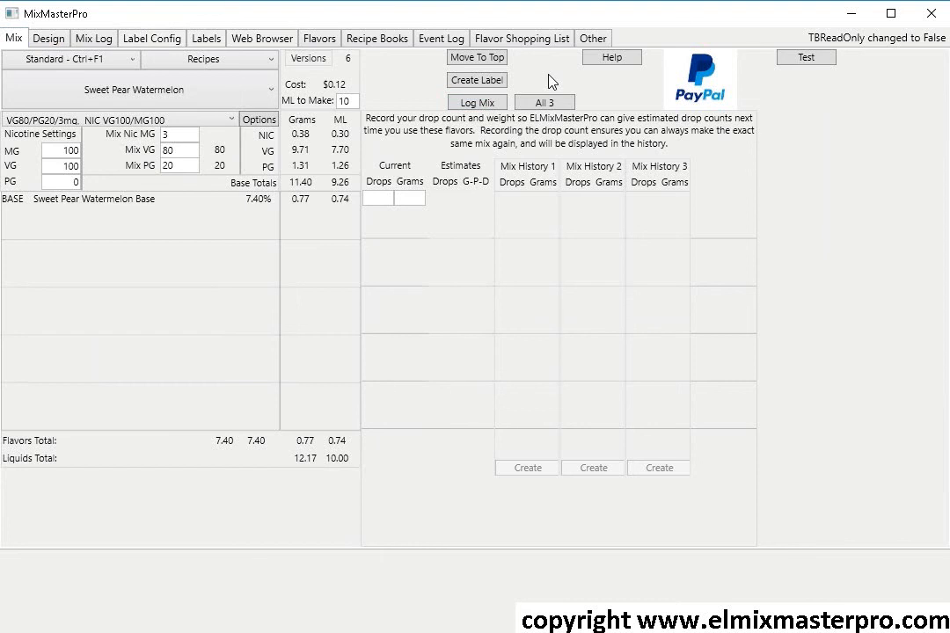
# Read the help tips for the Mix screen and close them.
pyautogui.click(617, 60)
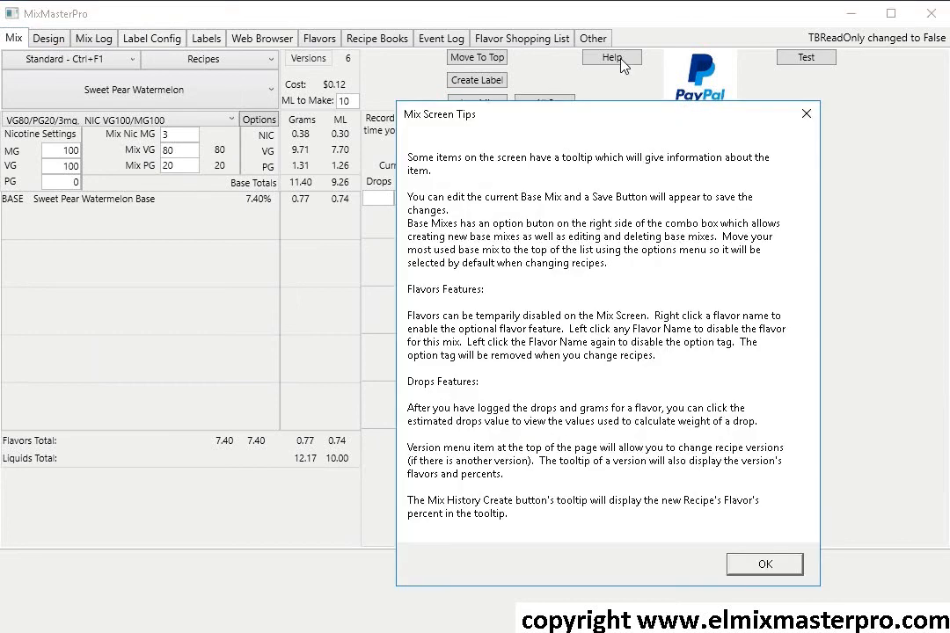
pyautogui.click(765, 566)
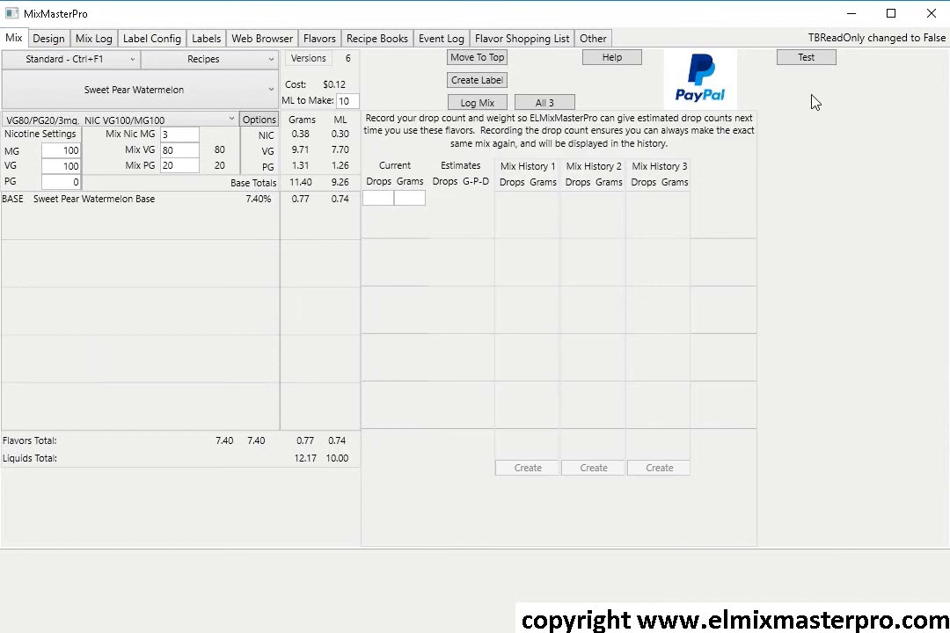